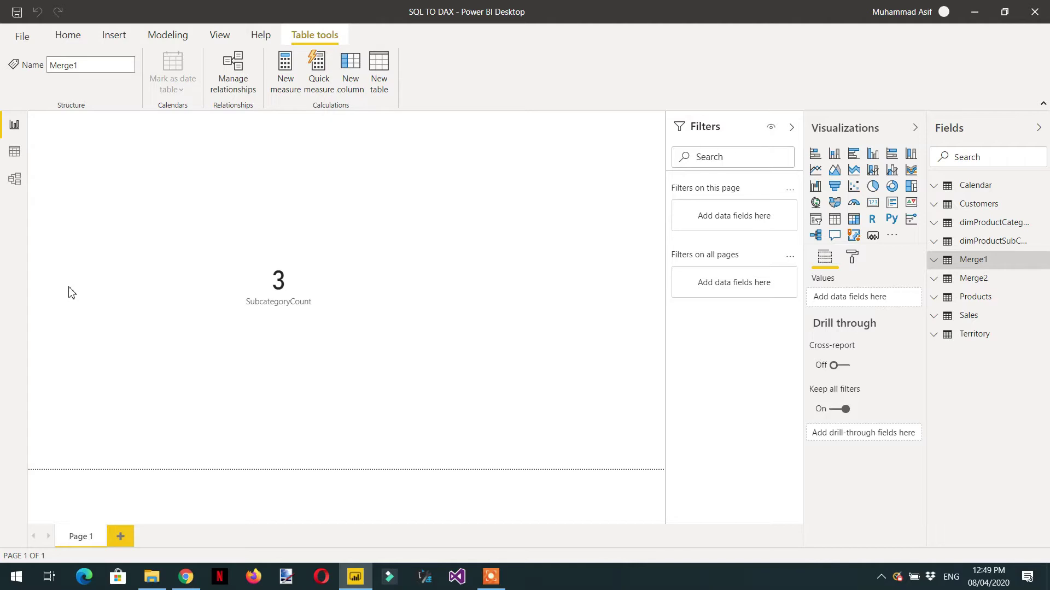
# - In Model view, move the dimProductSubCategory and Products tables higher in the diagram
pyautogui.click(18, 188)
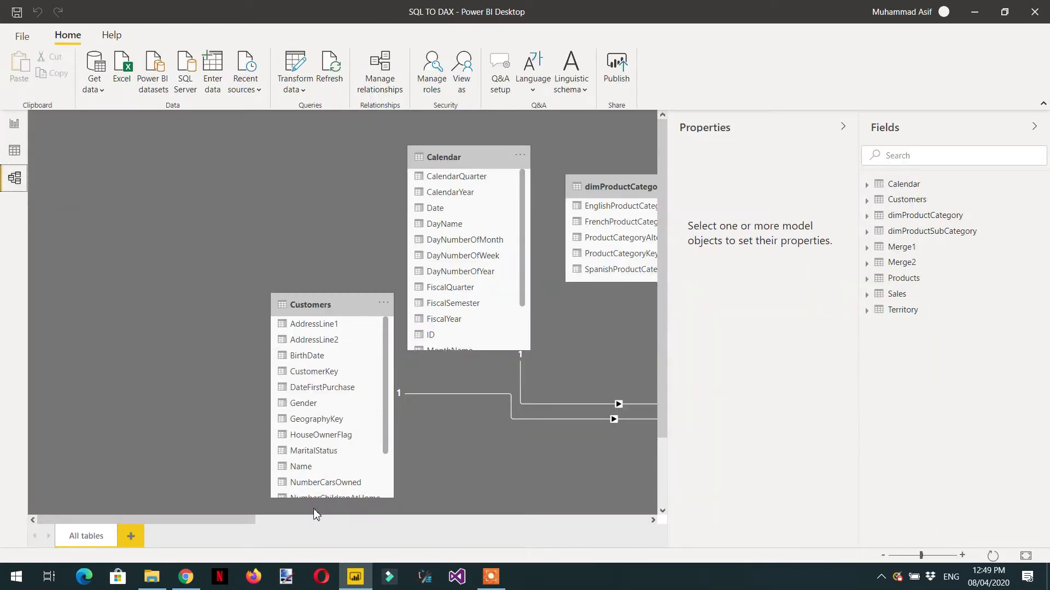
pyautogui.moveTo(219, 519); pyautogui.dragTo(337, 534)
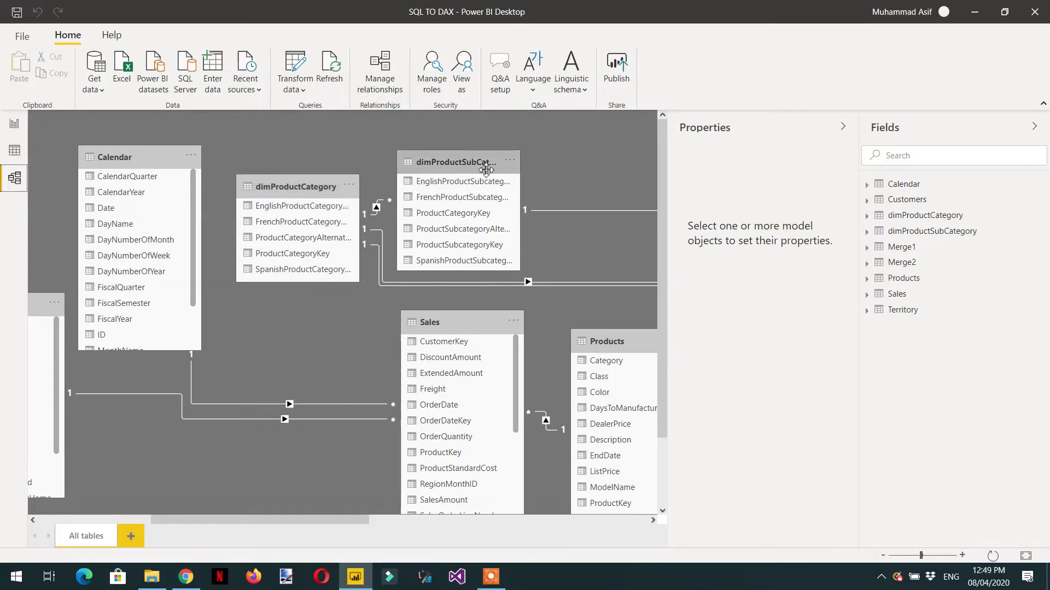
pyautogui.moveTo(472, 157); pyautogui.dragTo(523, 137)
pyautogui.moveTo(325, 522); pyautogui.dragTo(431, 524)
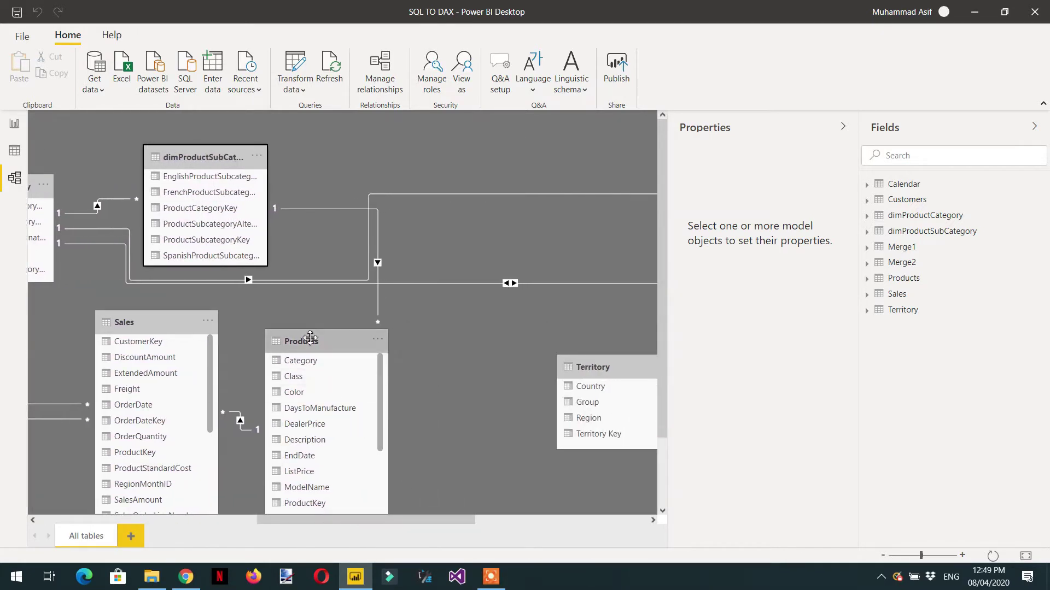
pyautogui.moveTo(338, 346); pyautogui.dragTo(338, 320)
pyautogui.moveTo(304, 520); pyautogui.dragTo(265, 527)
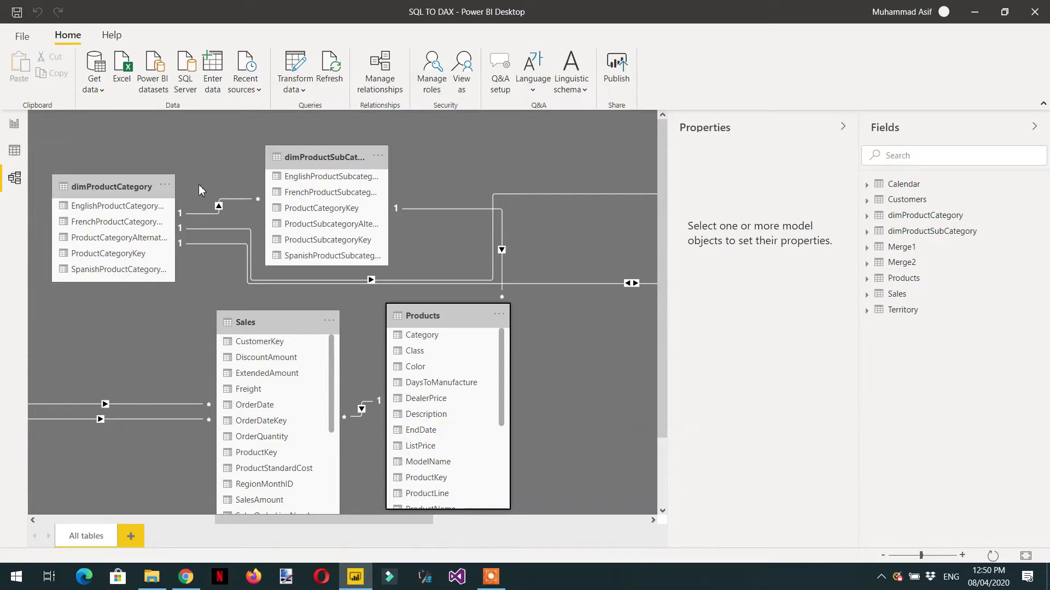
# - In Power Query Editor, preview dimProductCategory and dimProductSubCategory, then start Merge Queries as New from dimProductCategory
pyautogui.click(303, 90)
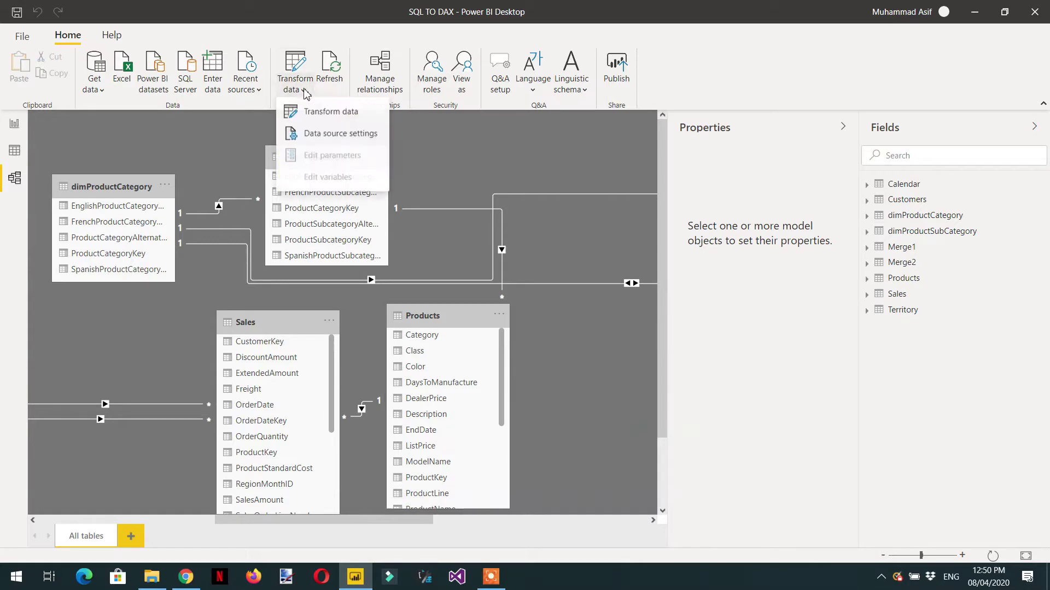
pyautogui.click(316, 115)
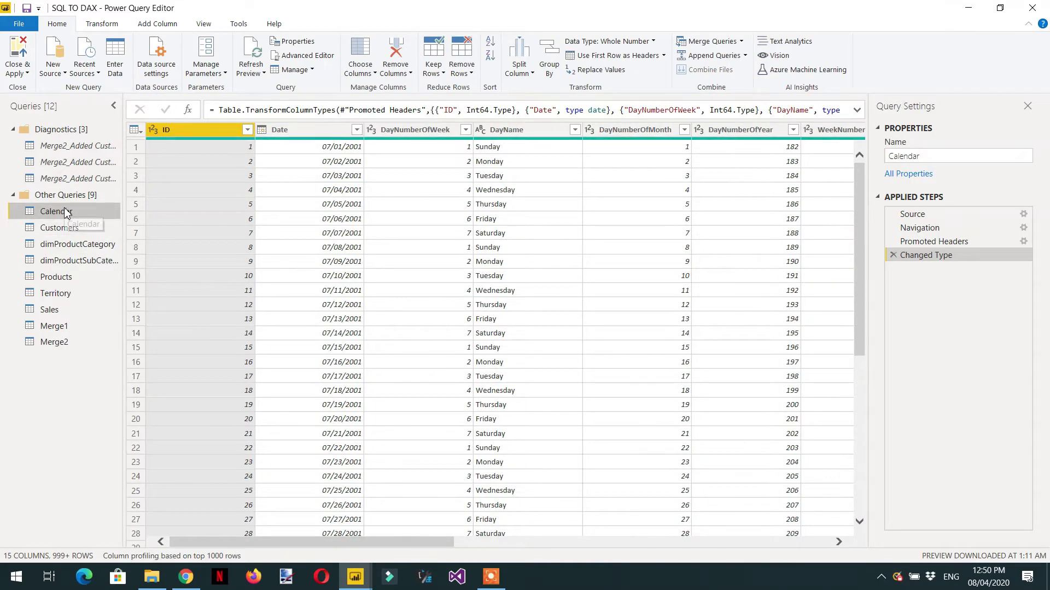
pyautogui.click(84, 246)
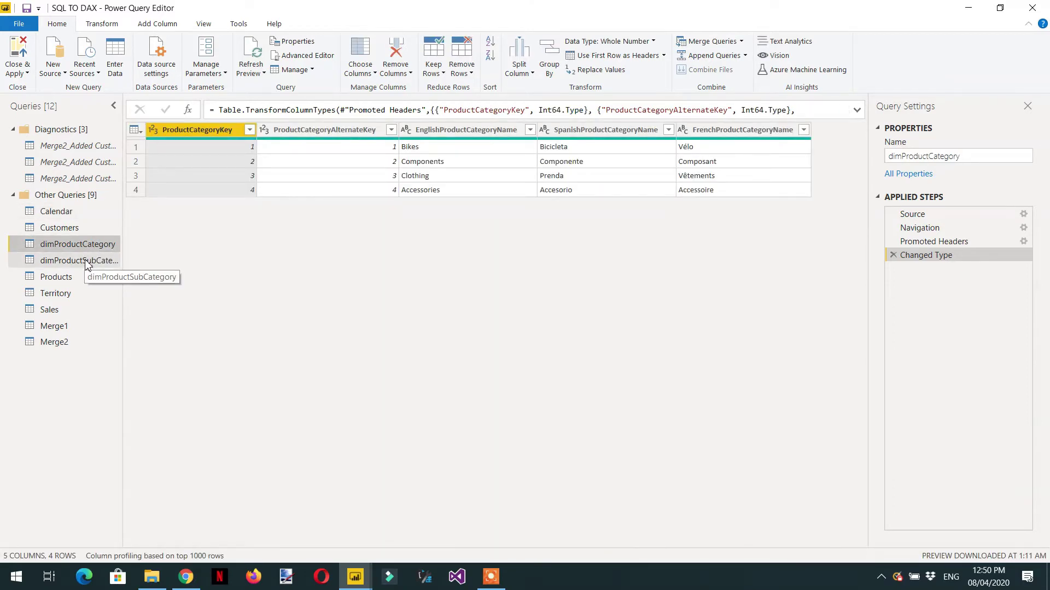
pyautogui.click(86, 264)
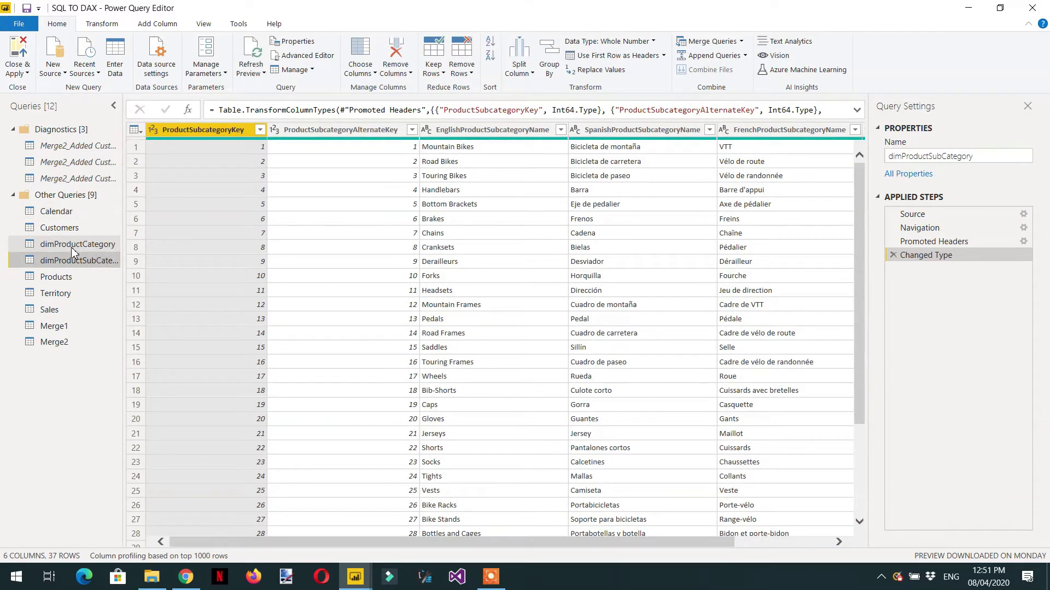
pyautogui.click(79, 247)
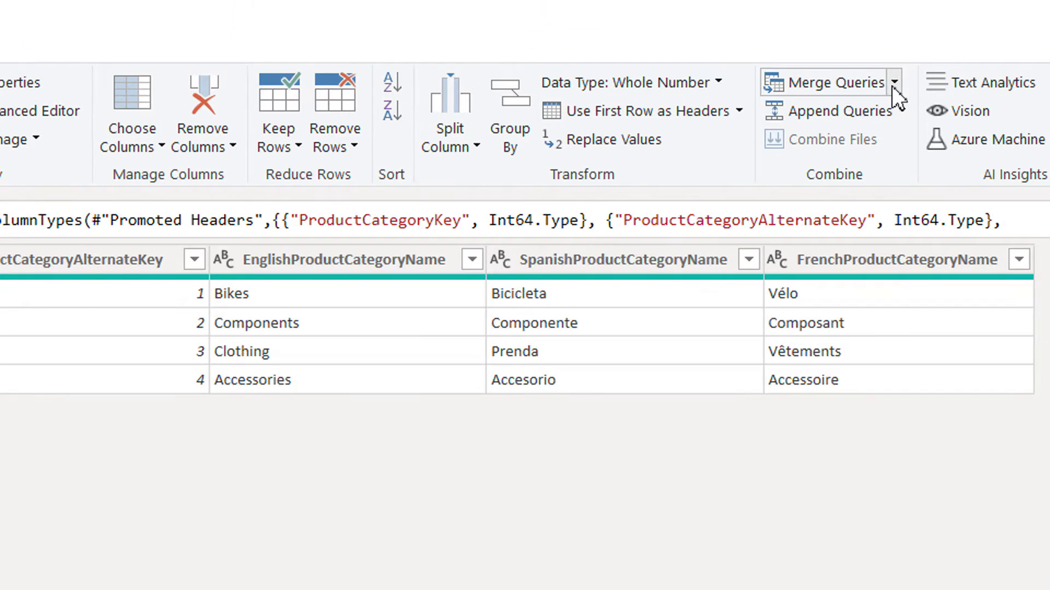
pyautogui.click(1002, 6)
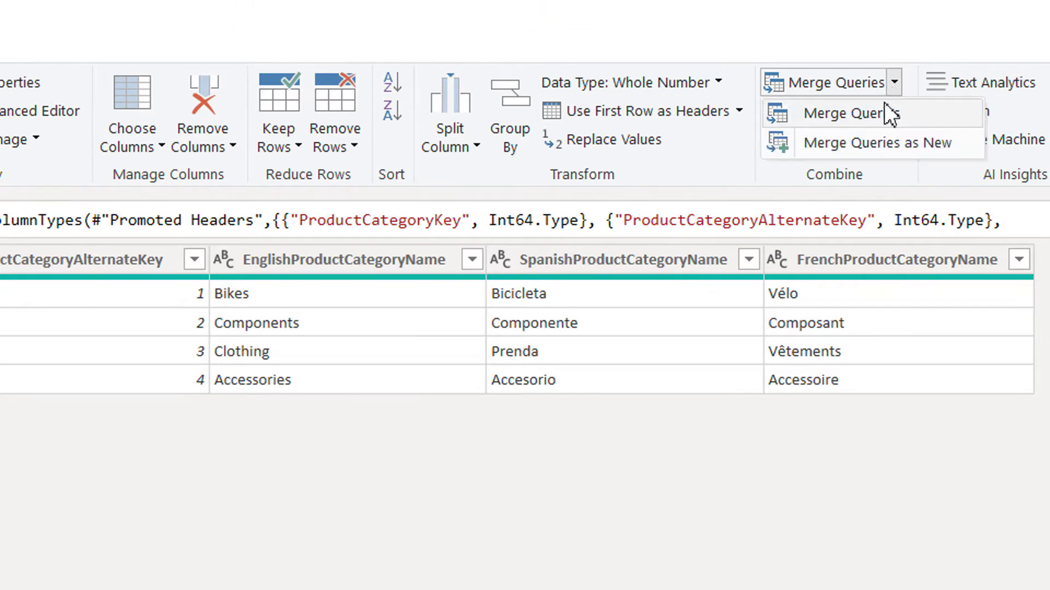
pyautogui.click(890, 146)
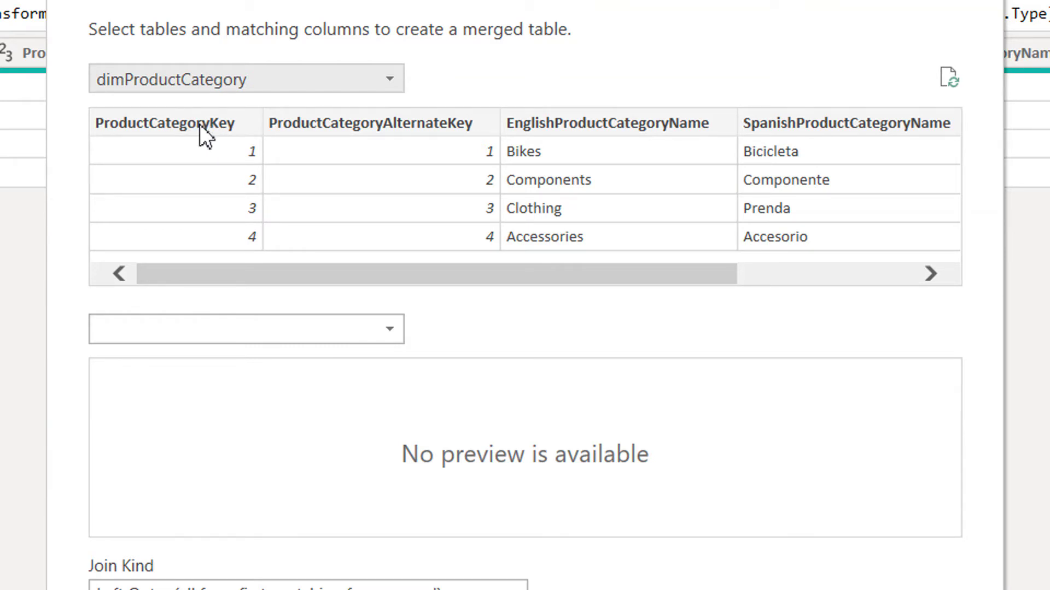
# - Inner-join dimProductCategory with dimProductSubCategory on ProductCategoryKey into a new Merge3 query
pyautogui.click(182, 131)
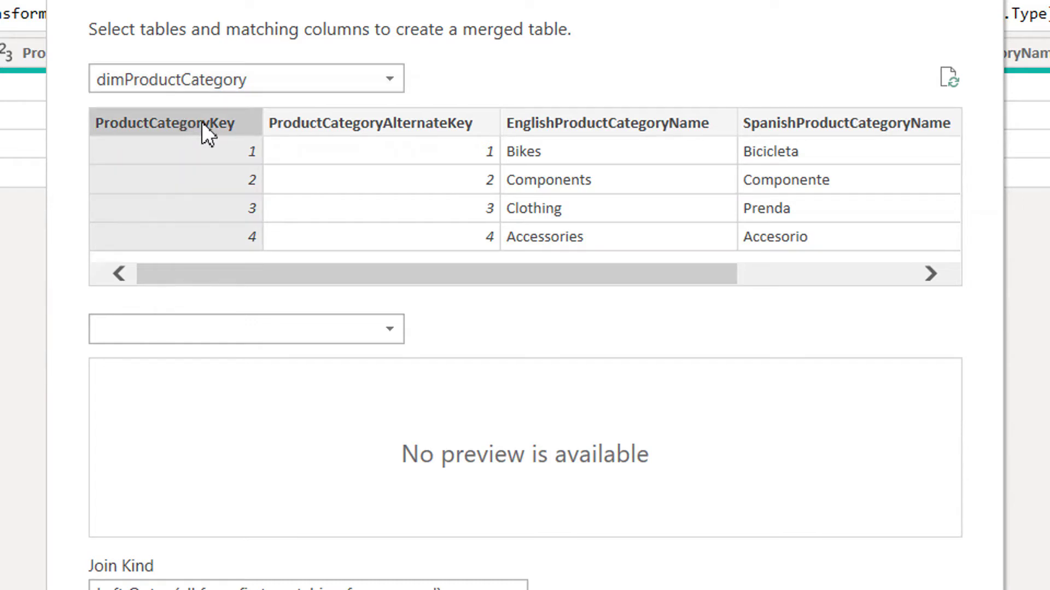
pyautogui.click(314, 327)
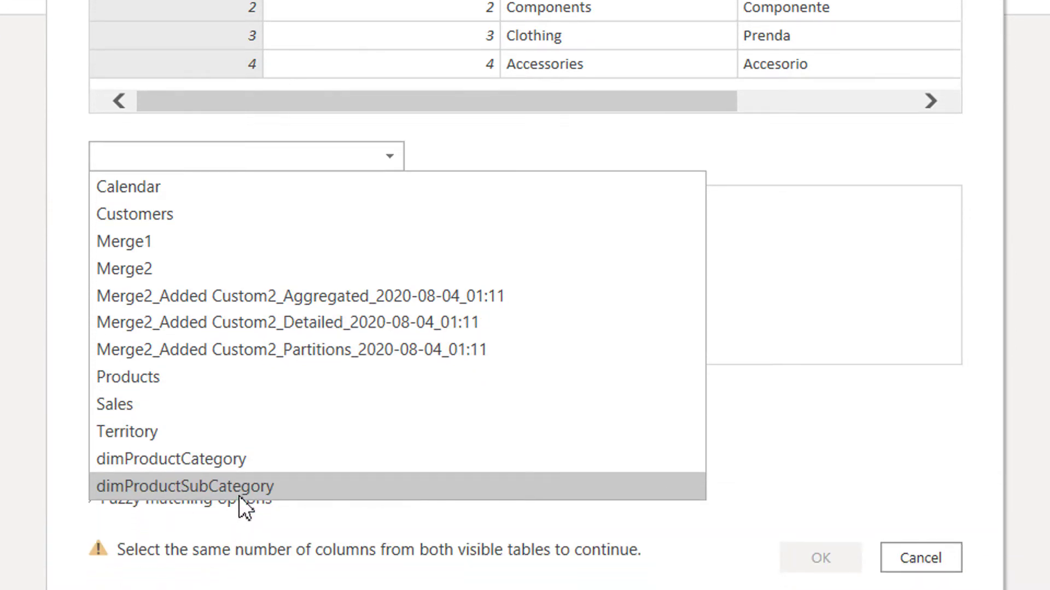
pyautogui.click(241, 488)
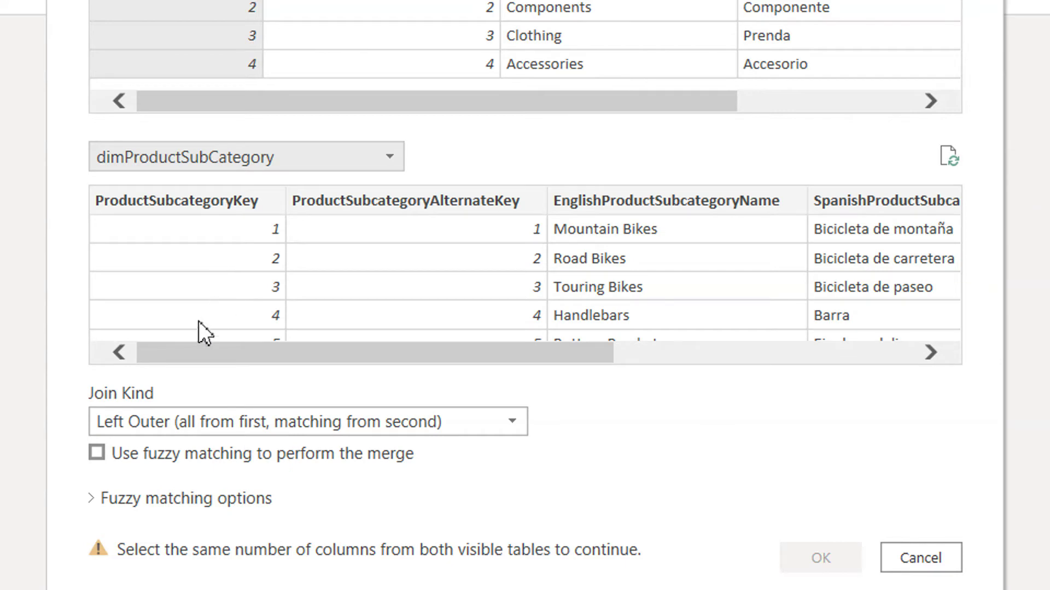
pyautogui.moveTo(206, 352); pyautogui.dragTo(664, 353)
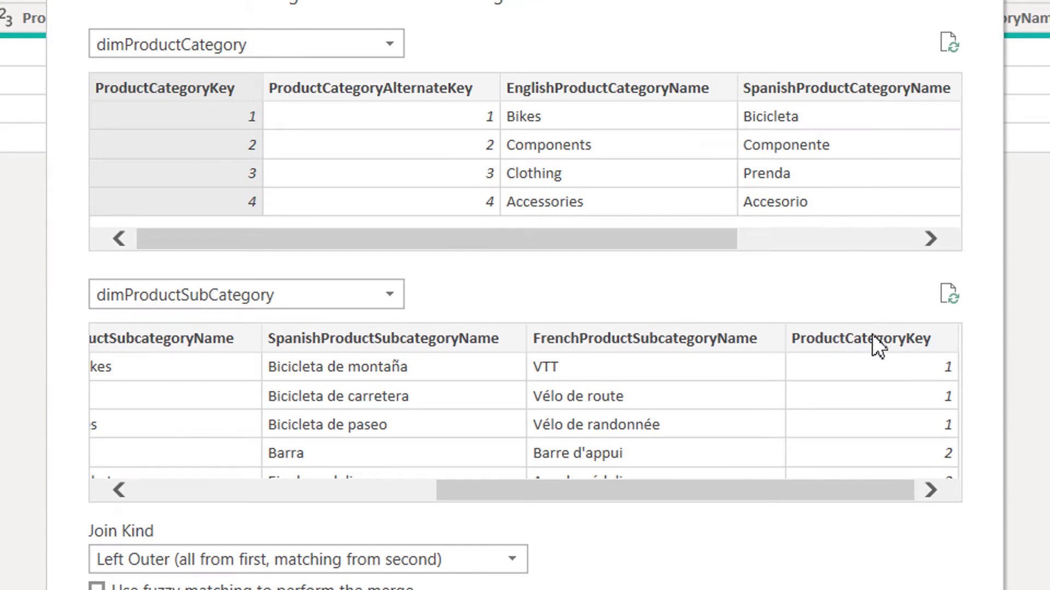
pyautogui.click(871, 337)
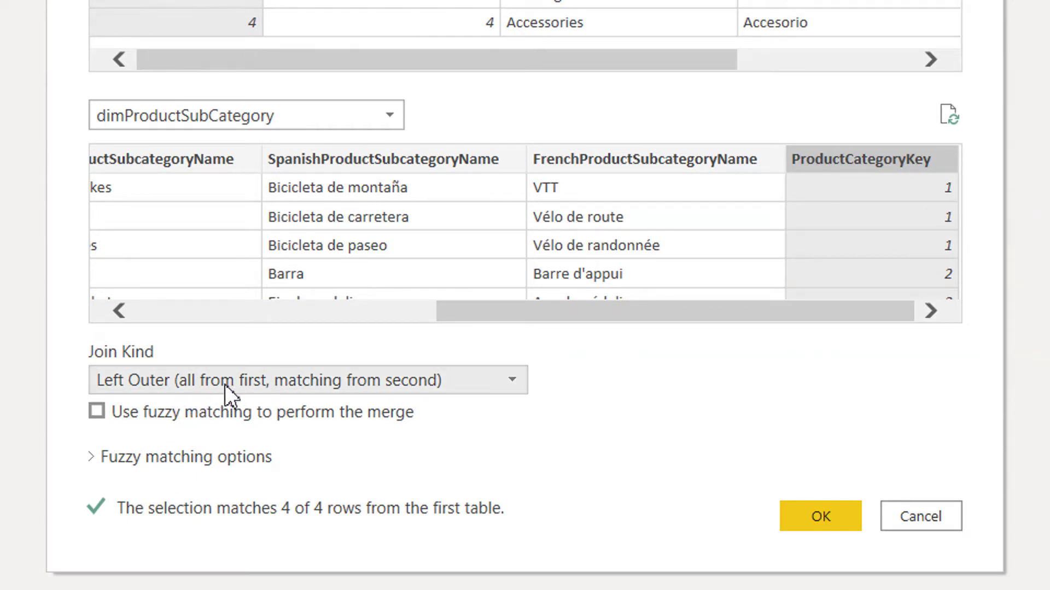
pyautogui.click(251, 384)
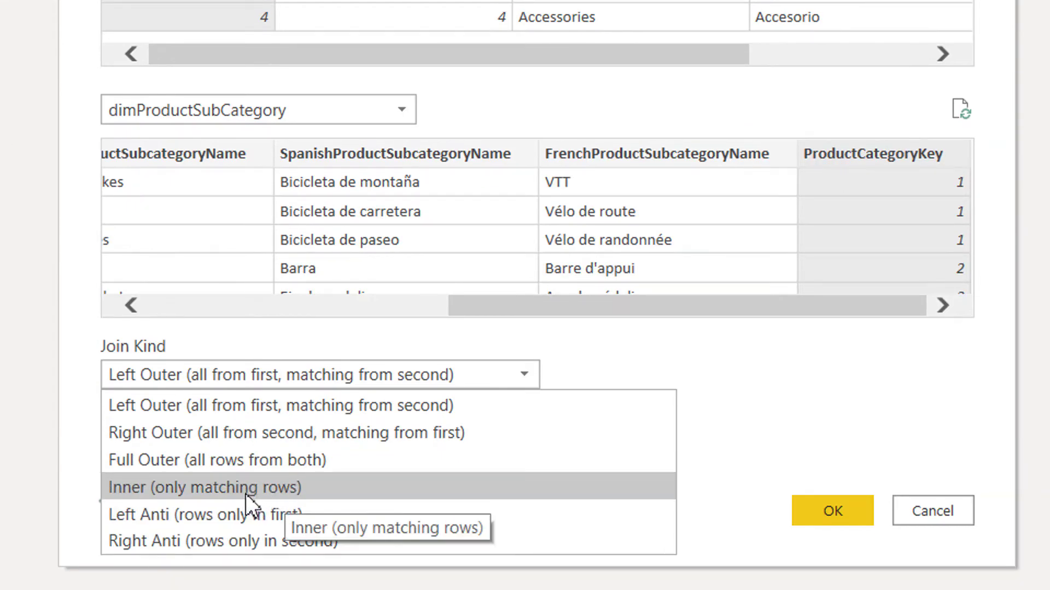
pyautogui.click(179, 488)
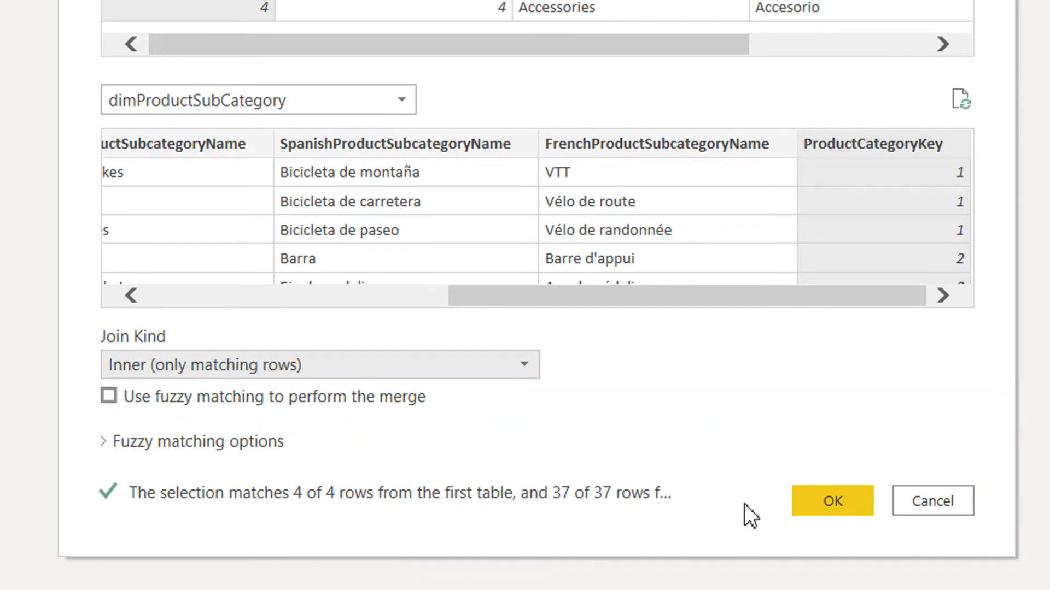
pyautogui.click(822, 511)
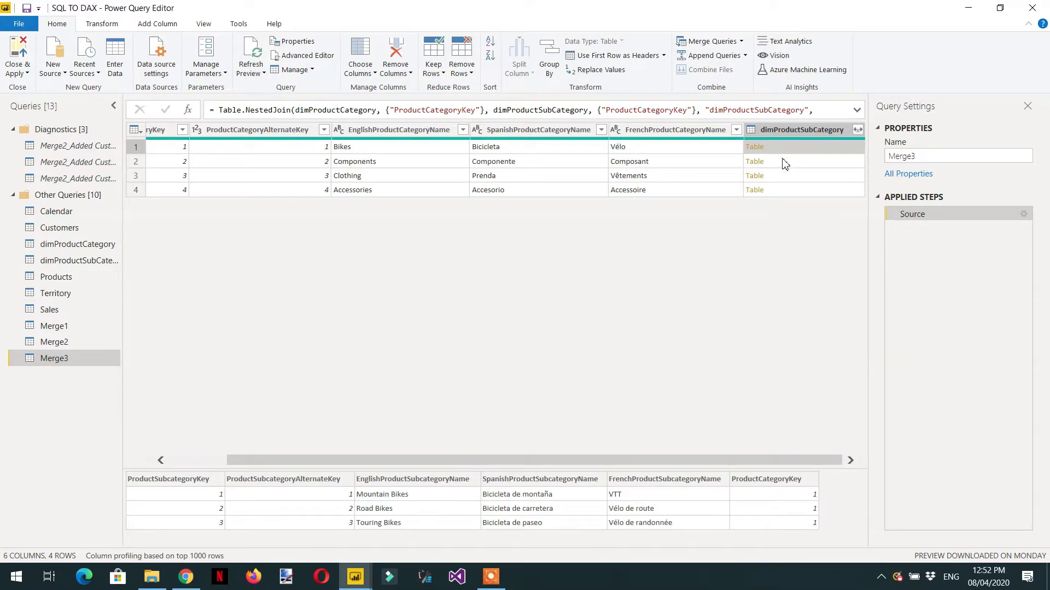
# - Preview the nested subcategory table for each of categories 1 to 4 in Merge3
pyautogui.click(786, 164)
pyautogui.click(789, 181)
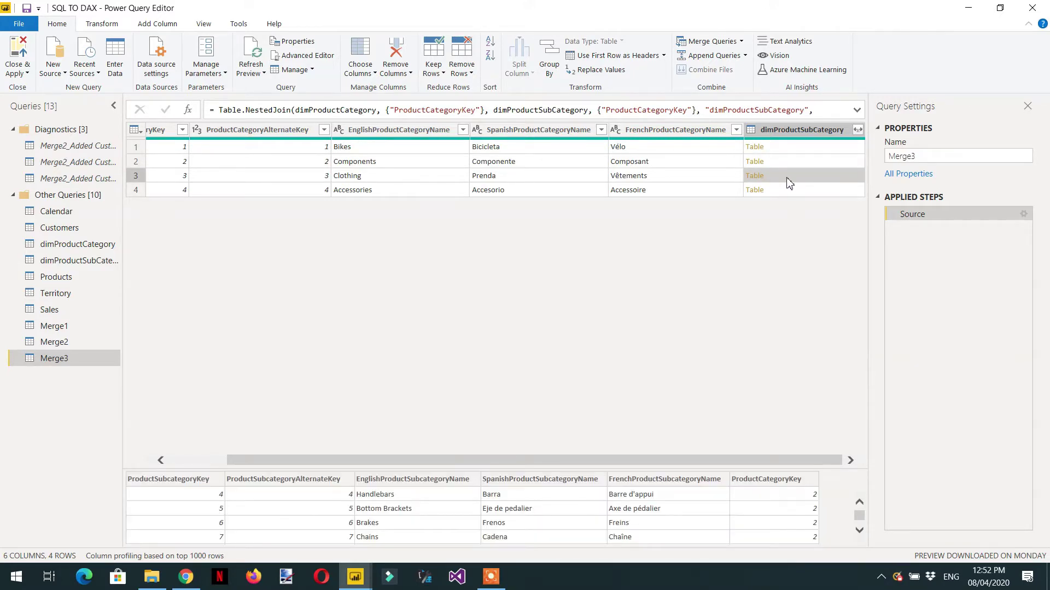
pyautogui.click(789, 191)
pyautogui.click(780, 150)
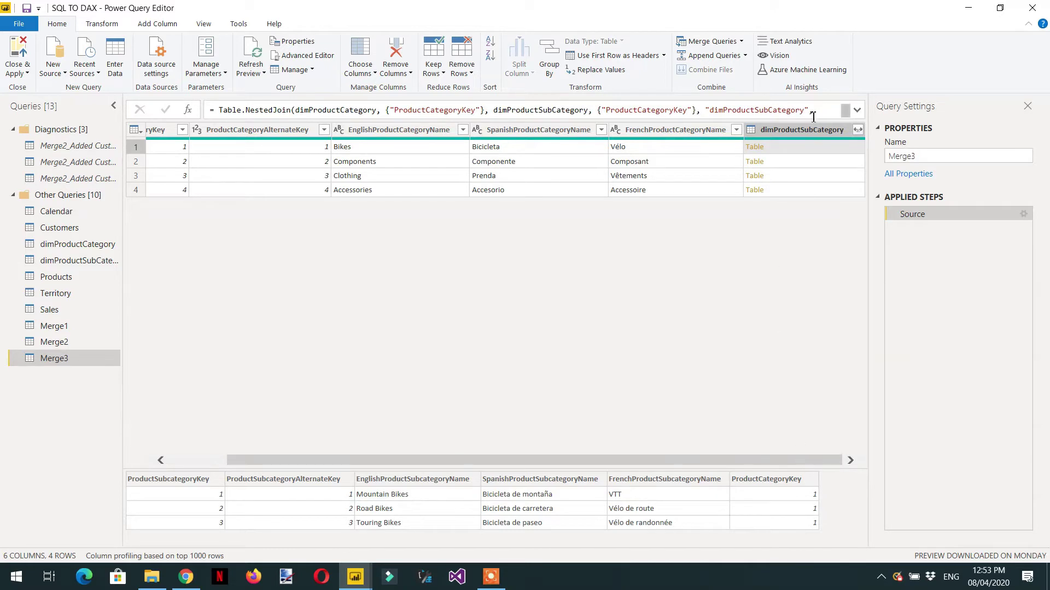
pyautogui.click(163, 27)
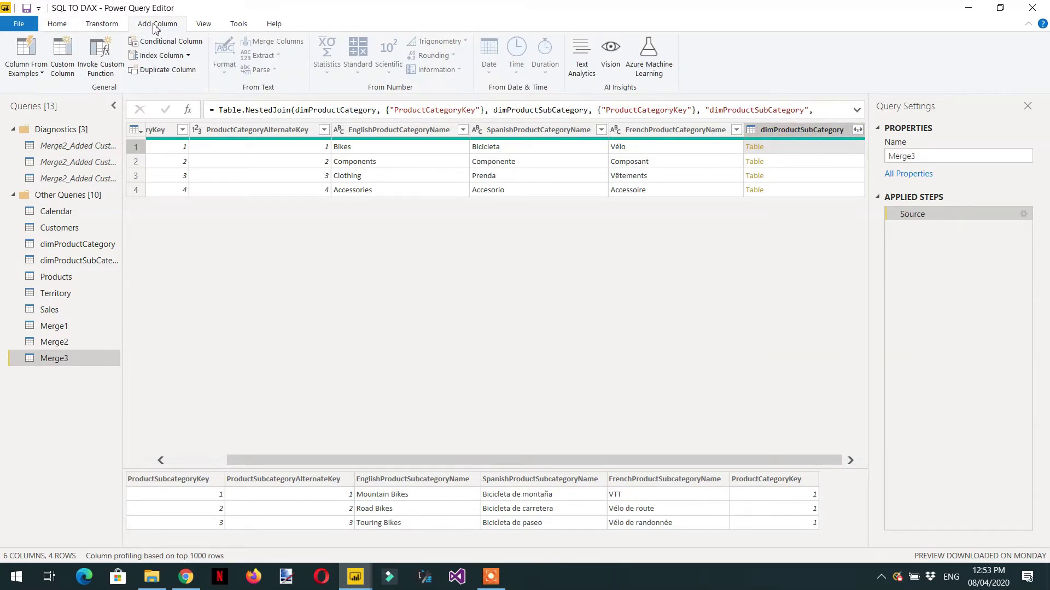
# - Add a Custom column = Table.SelectColumns([dimProductSubCategory],"EnglishProductsSubcategoryName") and inspect its Error
pyautogui.click(62, 57)
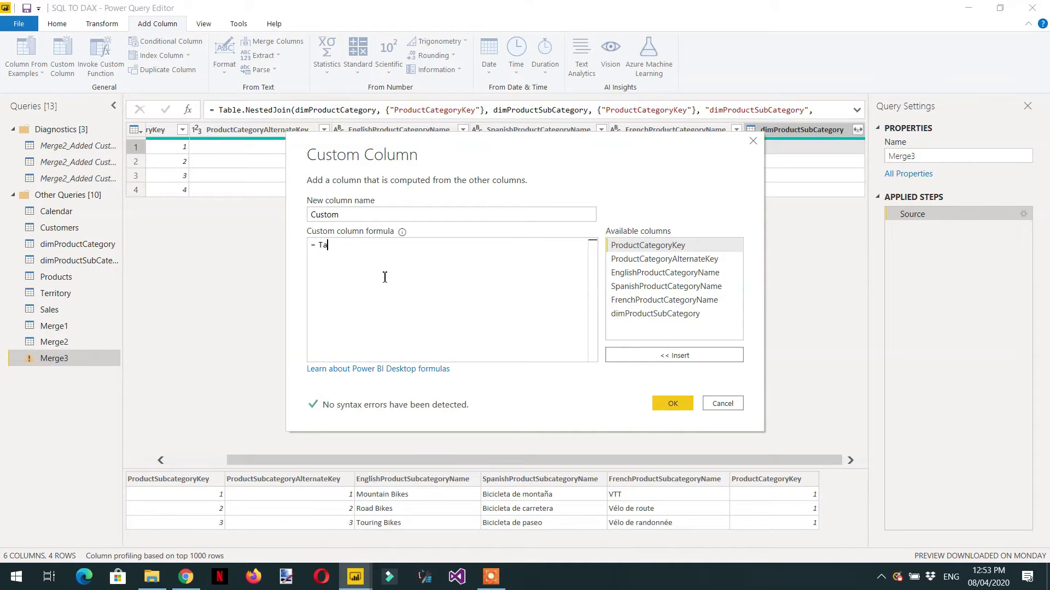
pyautogui.write('Table.se')
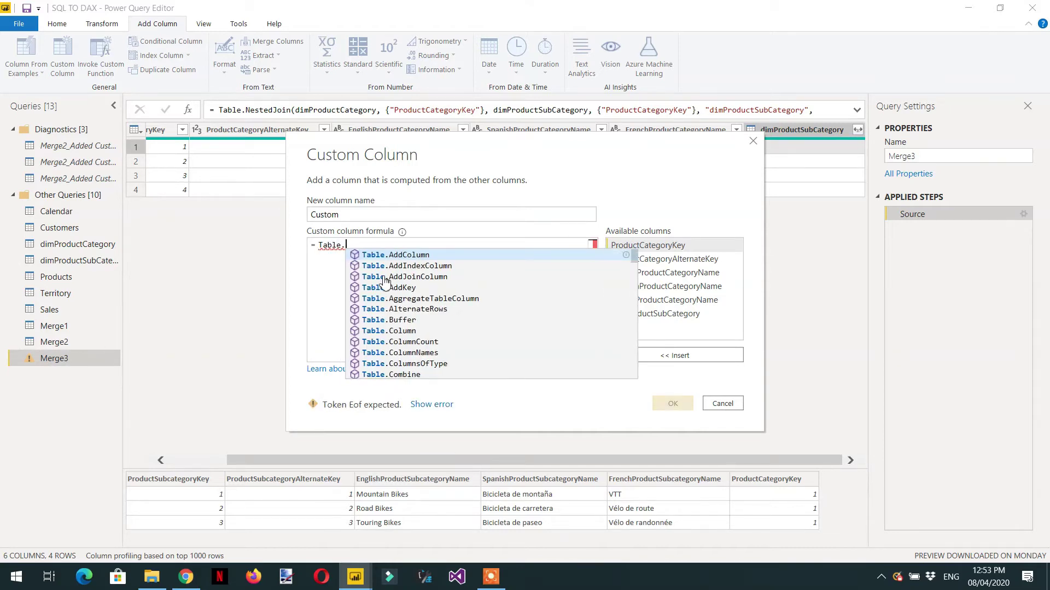
pyautogui.click(413, 298)
pyautogui.write('(')
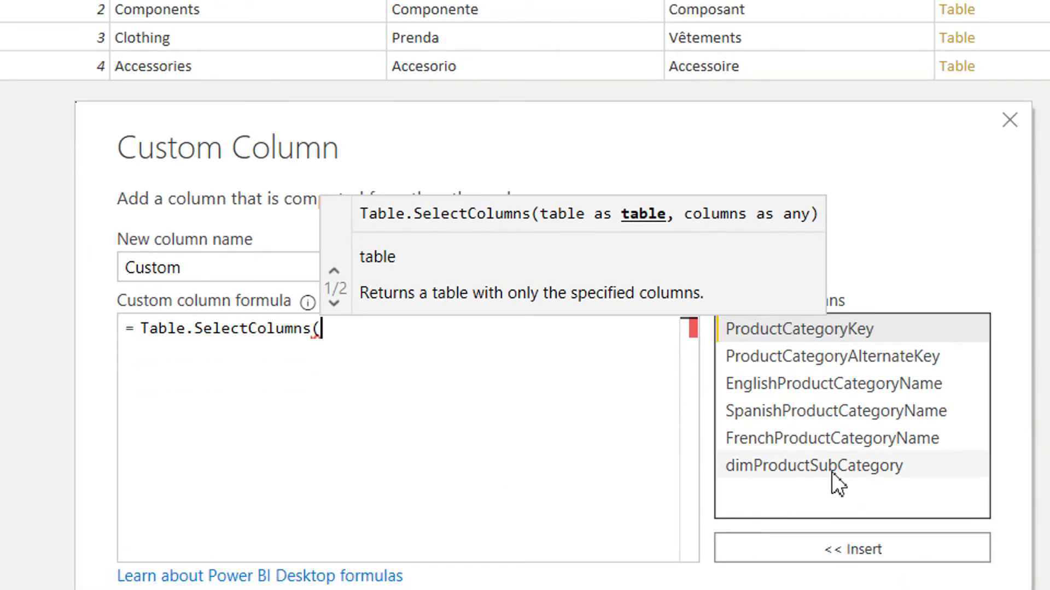
pyautogui.doubleClick(831, 470)
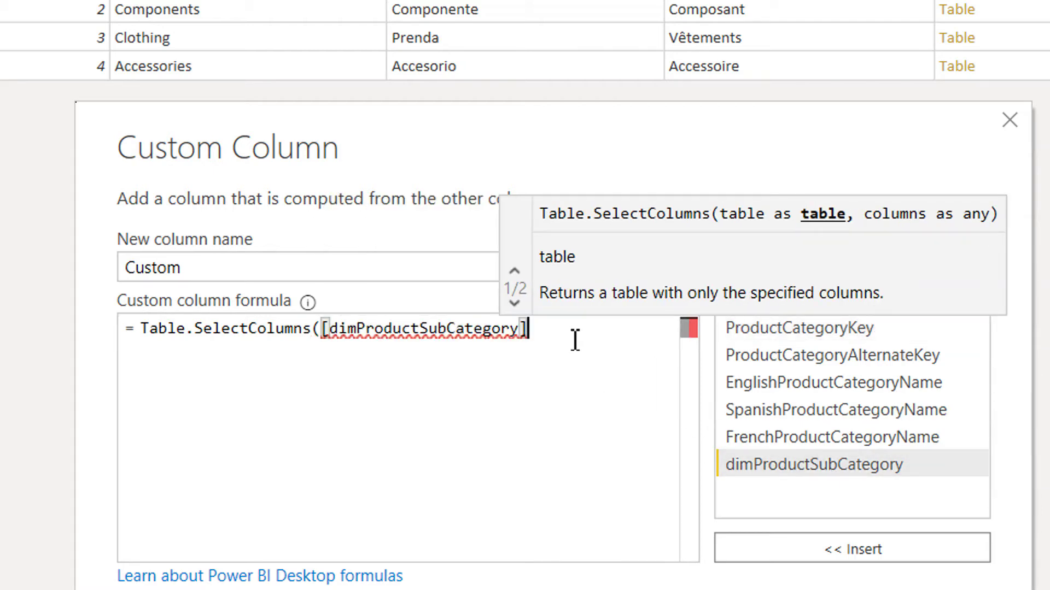
pyautogui.write(',')
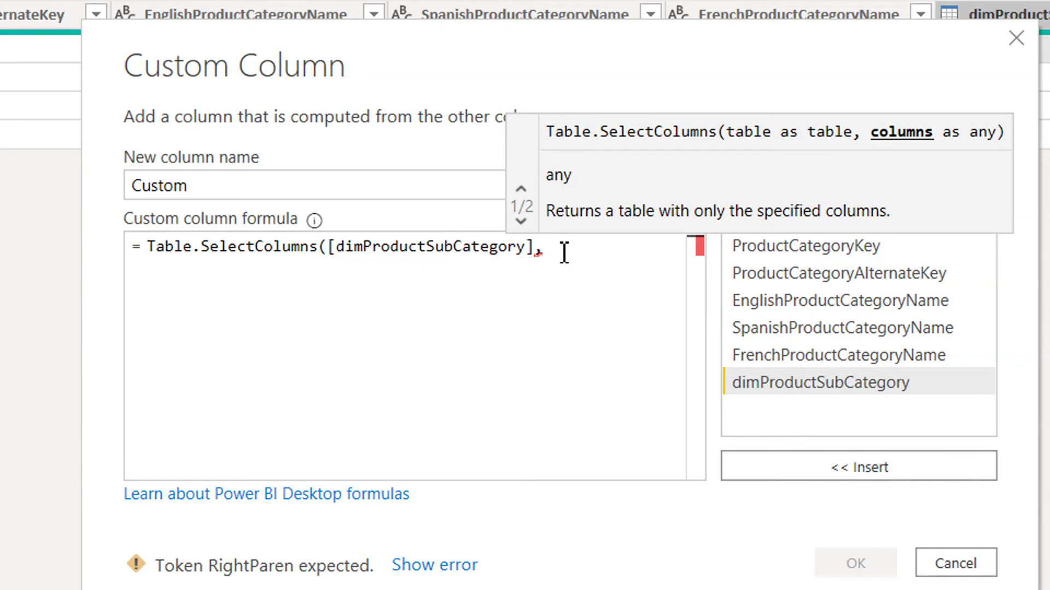
pyautogui.write('""')
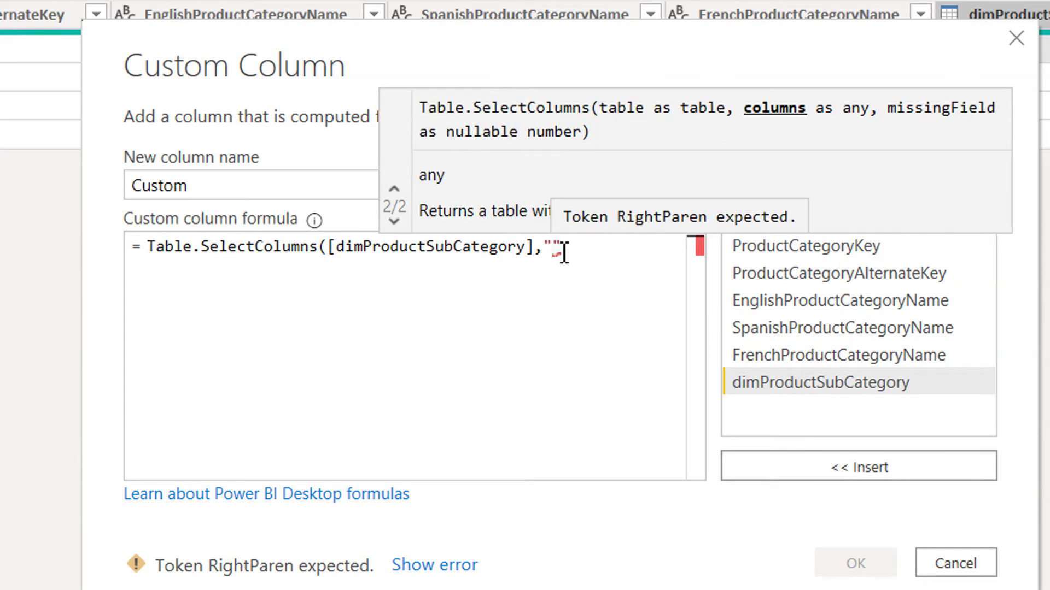
pyautogui.write('EnglishProductsSubcategoryName"')
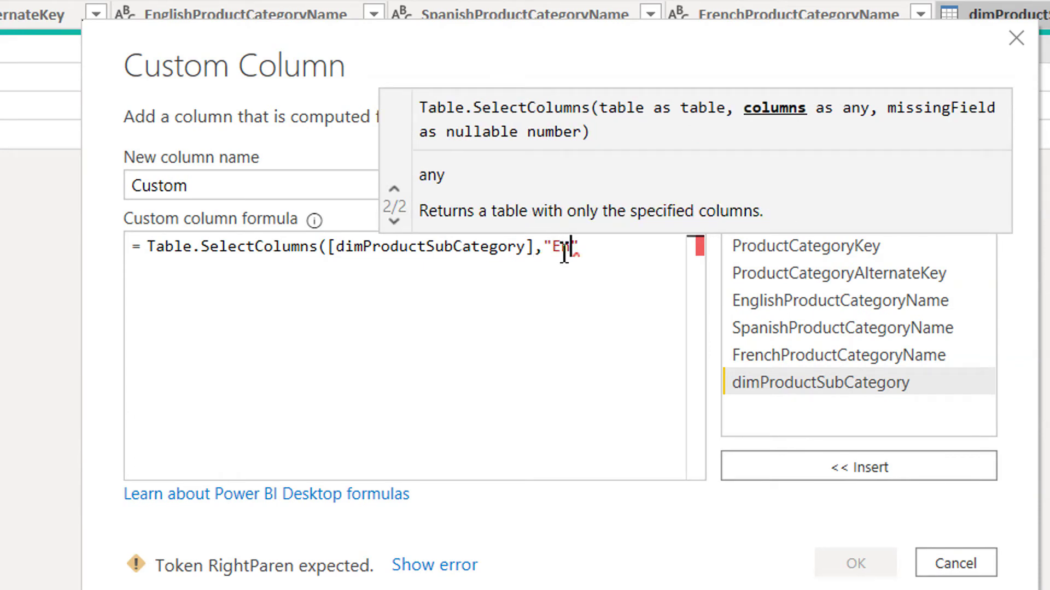
pyautogui.write(')')
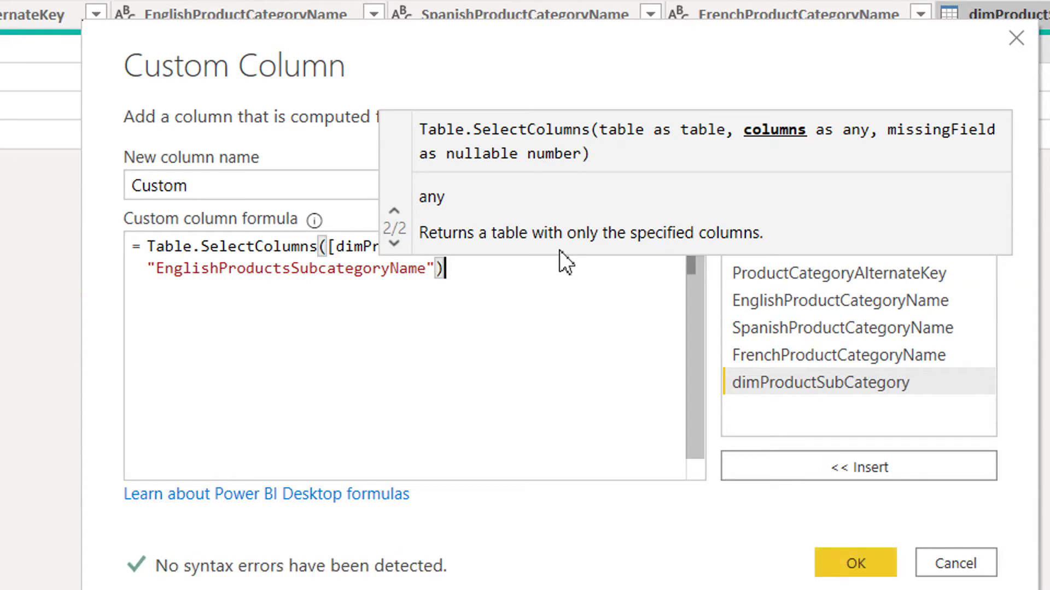
pyautogui.click(852, 524)
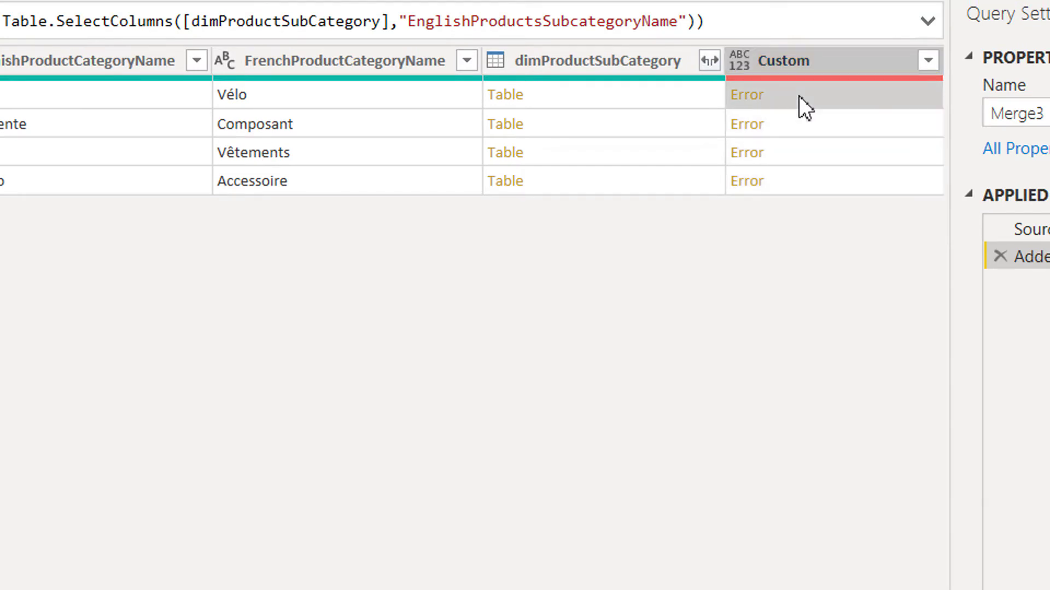
pyautogui.click(799, 96)
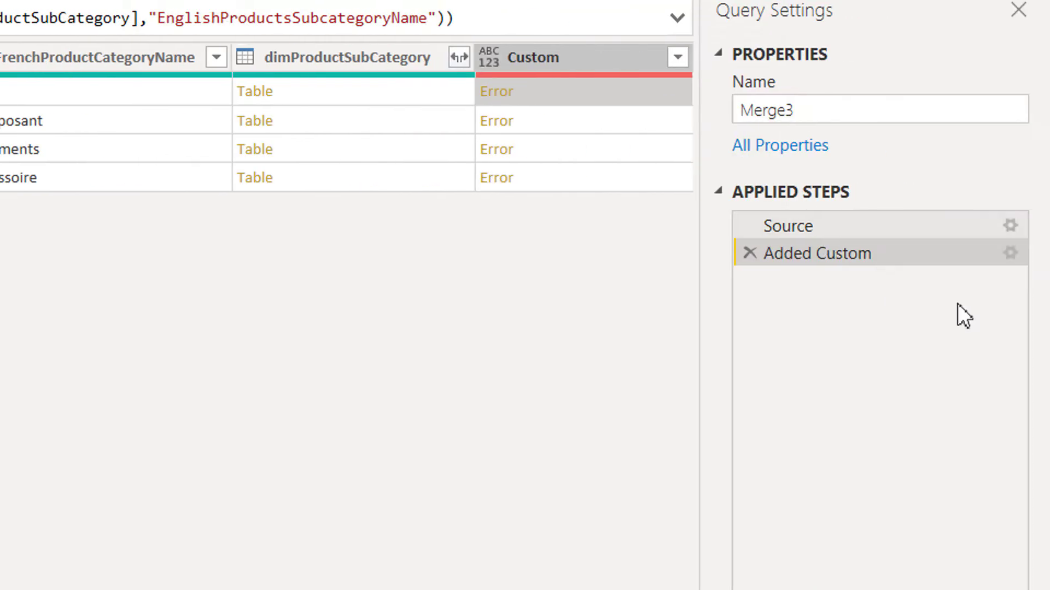
# - Correct the Added Custom formula's column name to 'EnglishProductSubcategoryName'
pyautogui.click(998, 255)
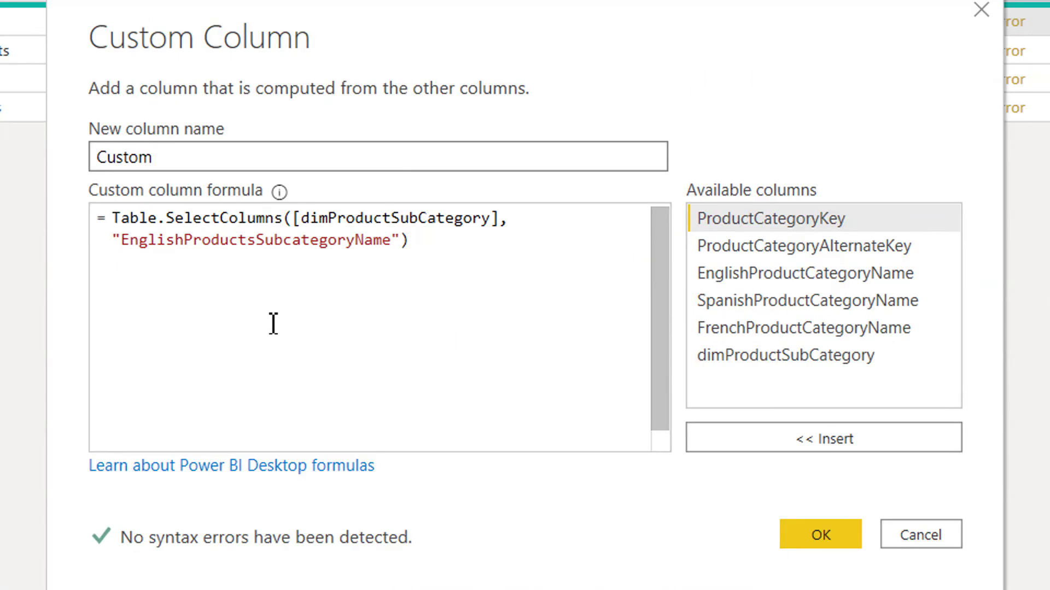
pyautogui.click(257, 247)
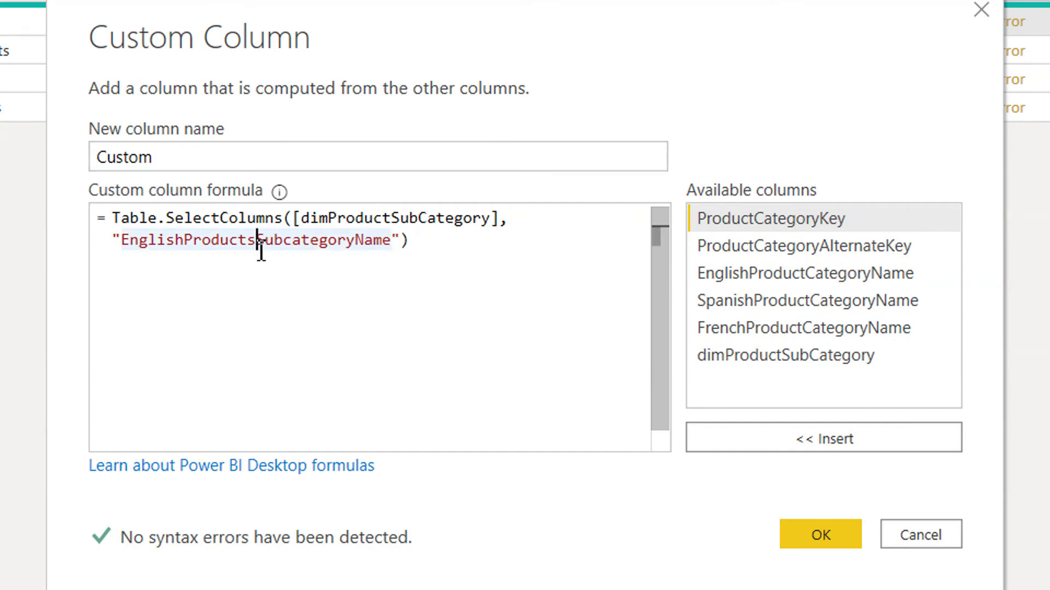
pyautogui.press('BackSpace')
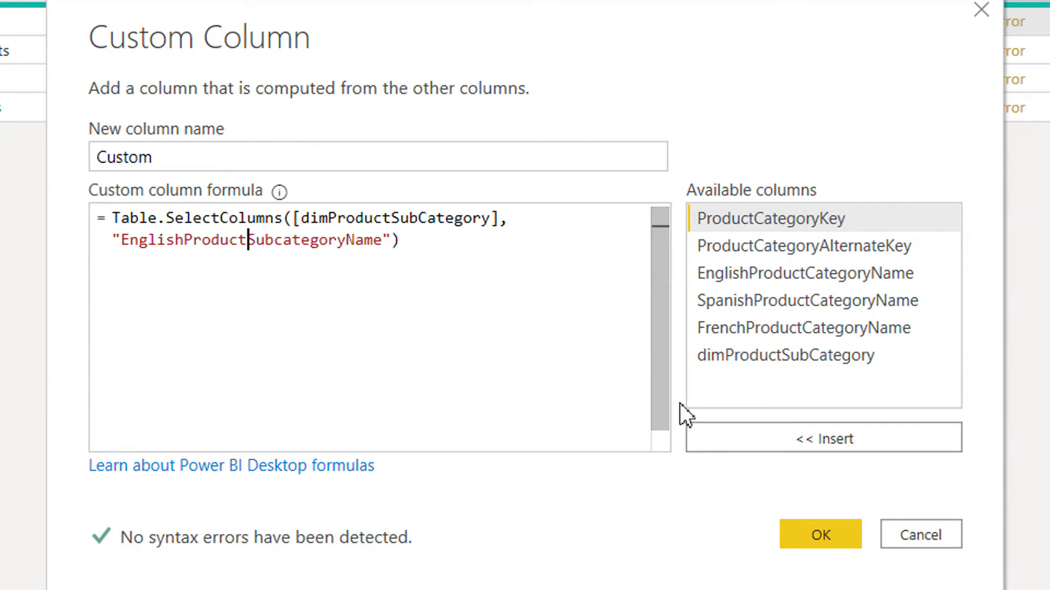
pyautogui.click(806, 535)
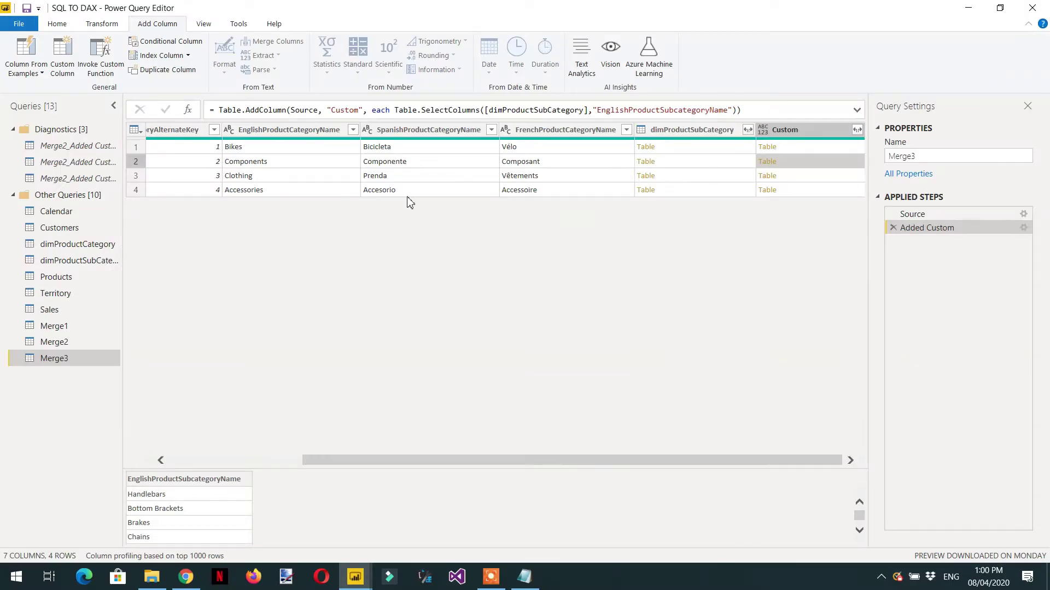
pyautogui.click(788, 147)
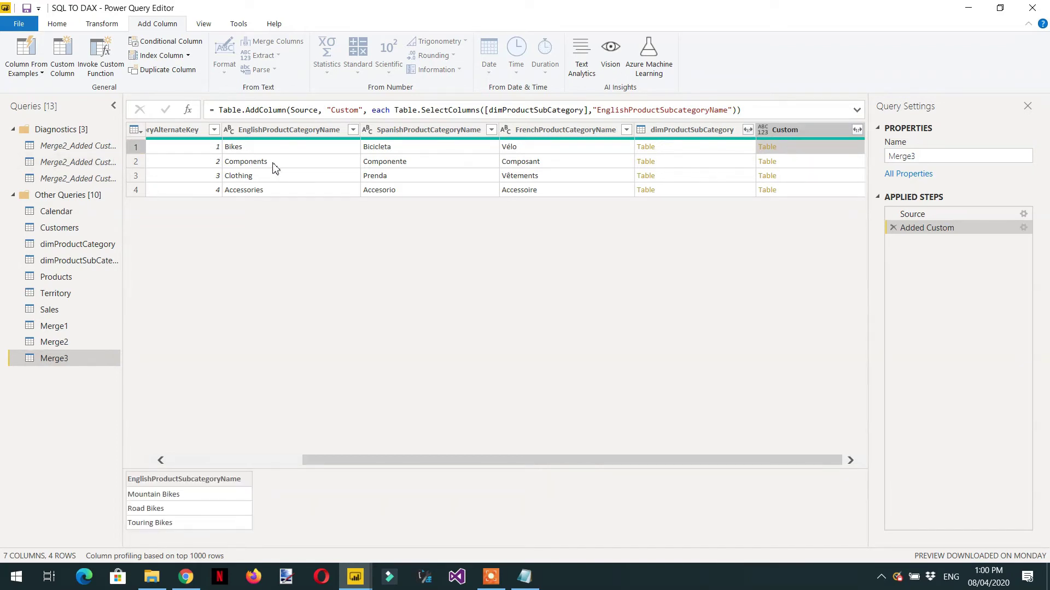
pyautogui.click(782, 177)
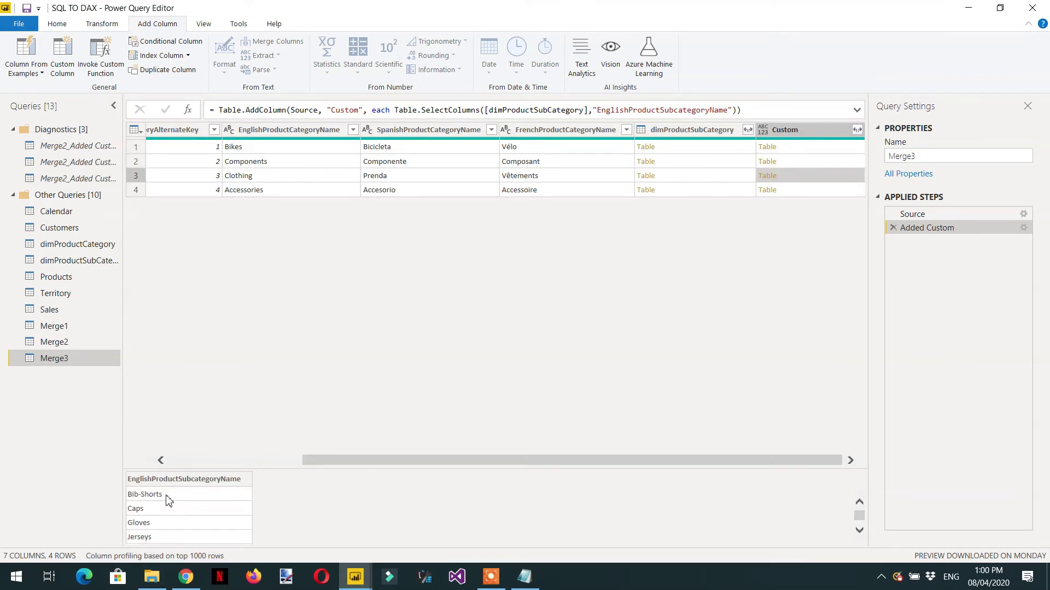
pyautogui.scroll(-1, 174, 500)
pyautogui.scroll(-4, 173, 501)
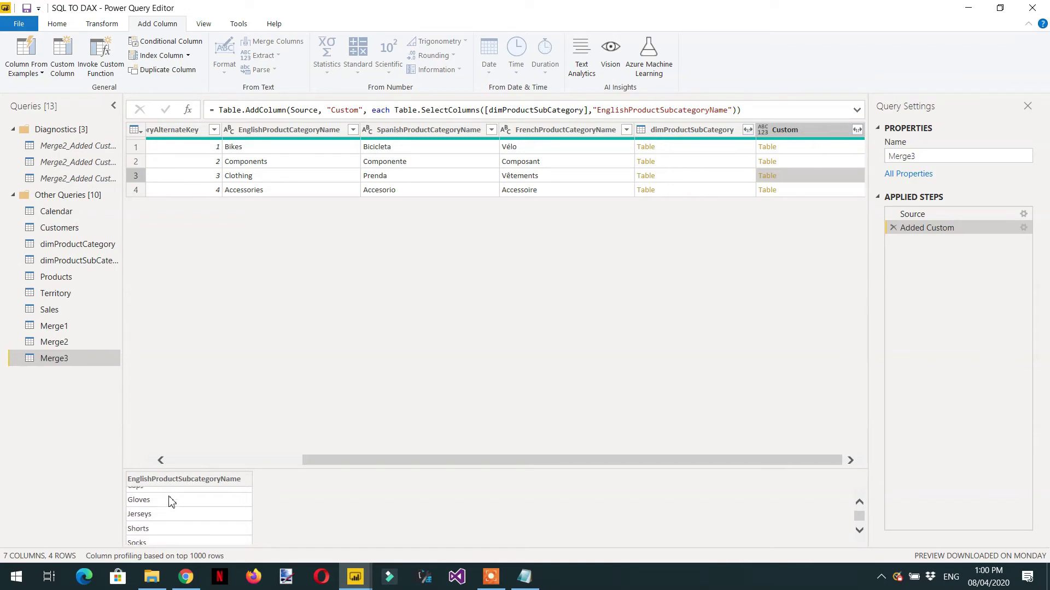
pyautogui.scroll(5, 171, 503)
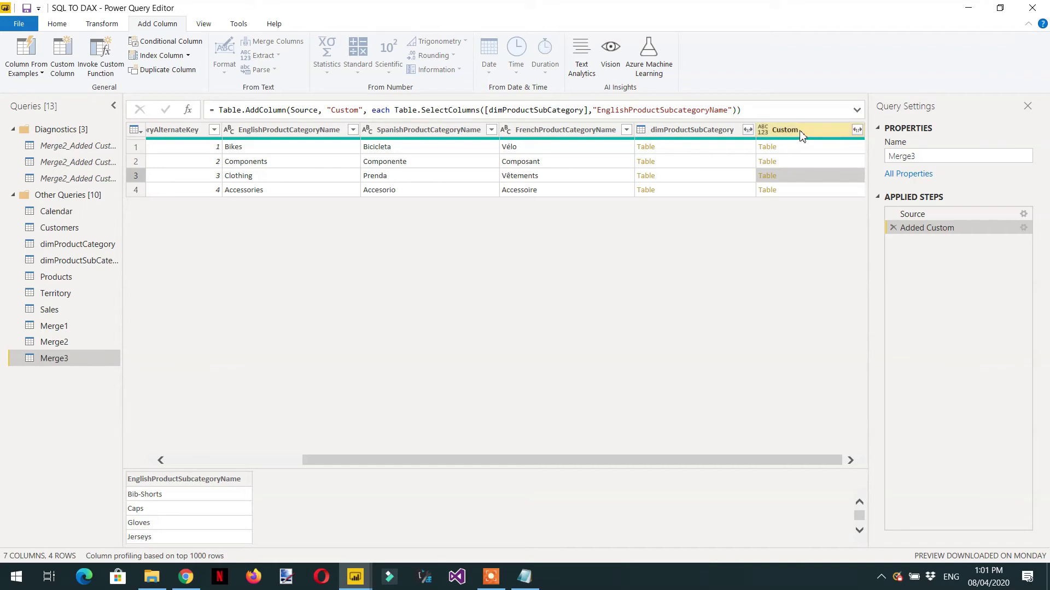
pyautogui.click(70, 80)
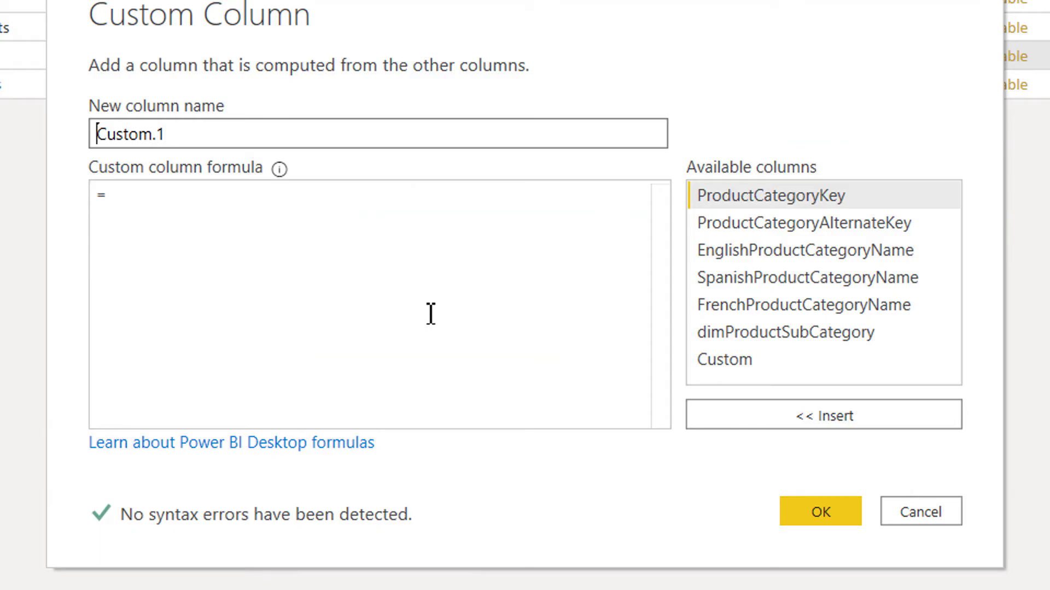
# - Add a Custom.1 column with the formula Table.Transpose([Custom])
pyautogui.click(223, 211)
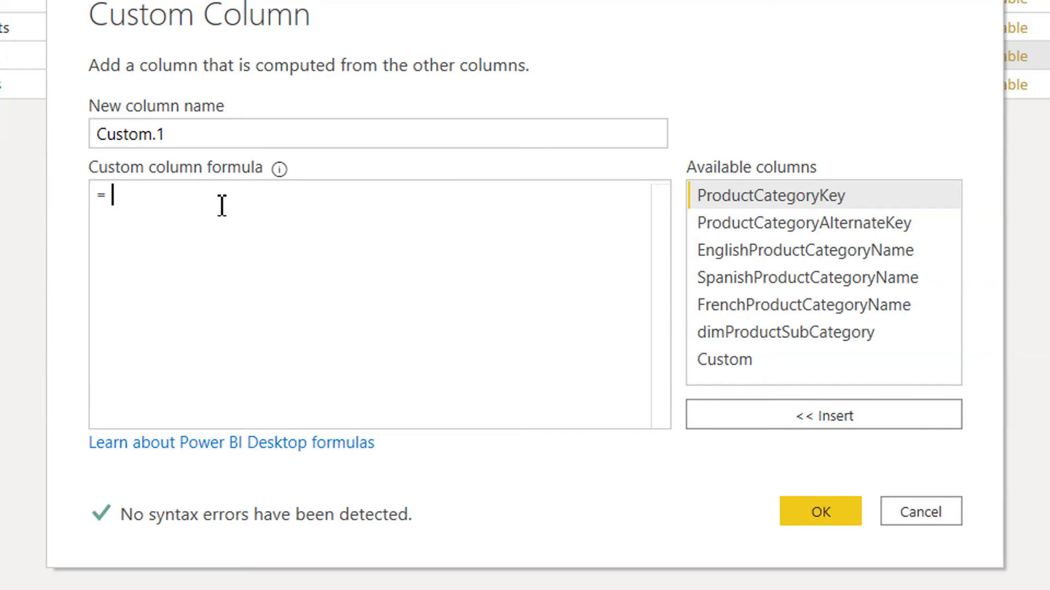
pyautogui.write('Ta')
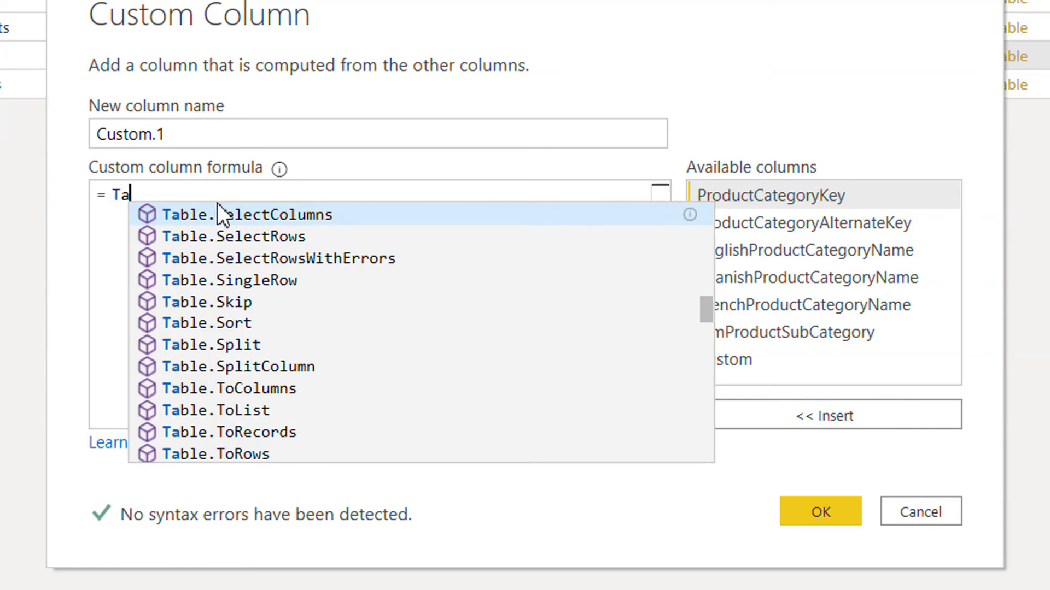
pyautogui.write('ble.tr')
pyautogui.press('Tab')
pyautogui.write('(')
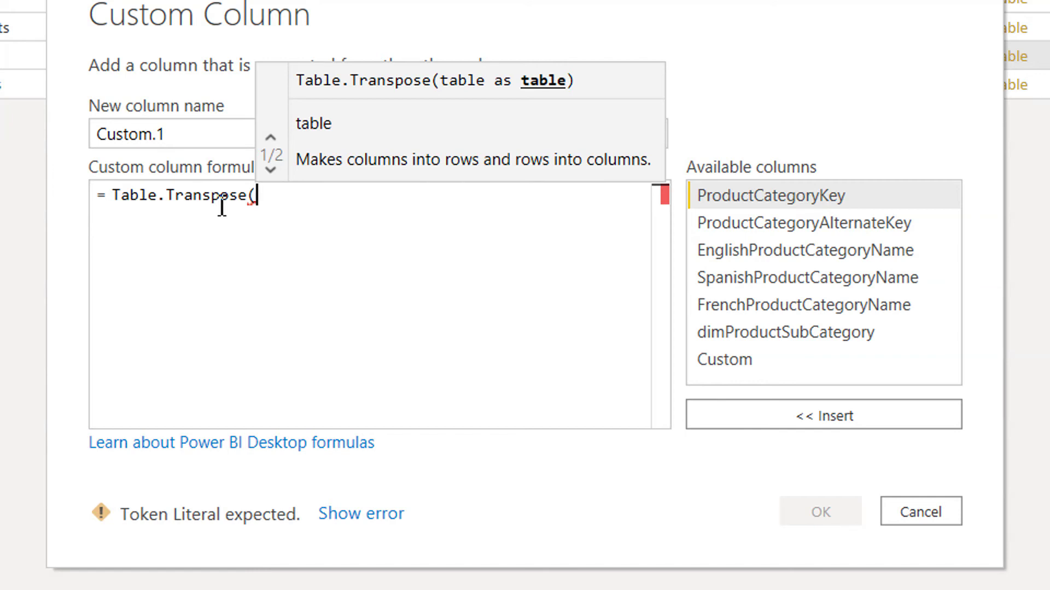
pyautogui.doubleClick(733, 358)
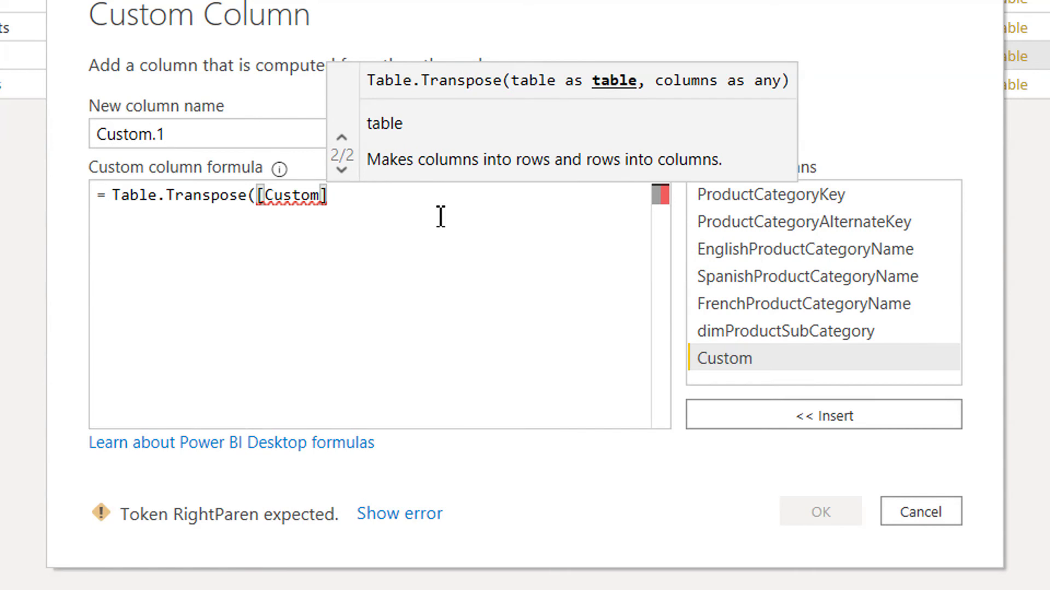
pyautogui.write(')')
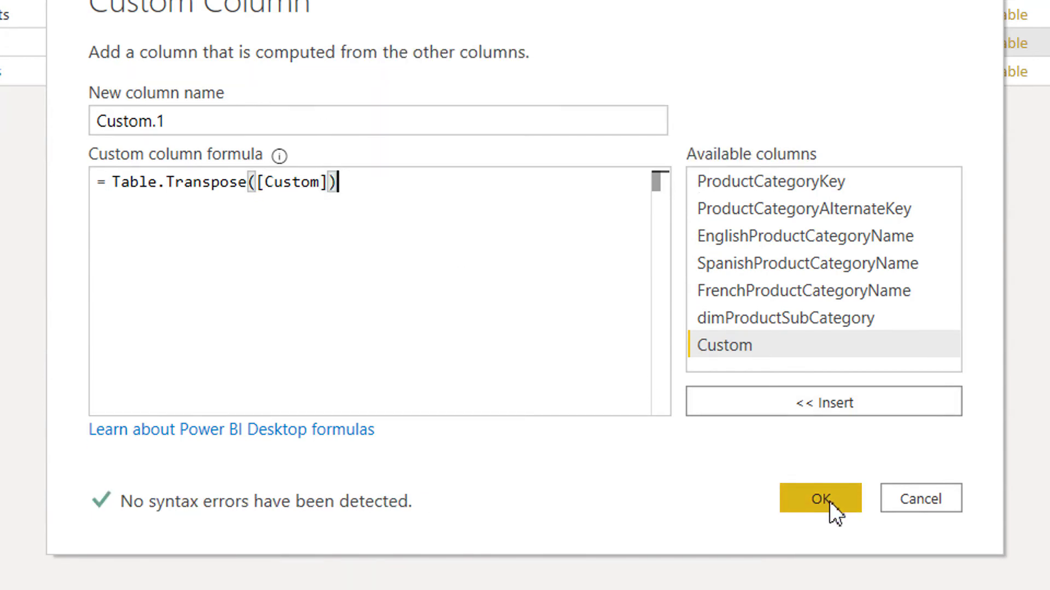
pyautogui.click(825, 500)
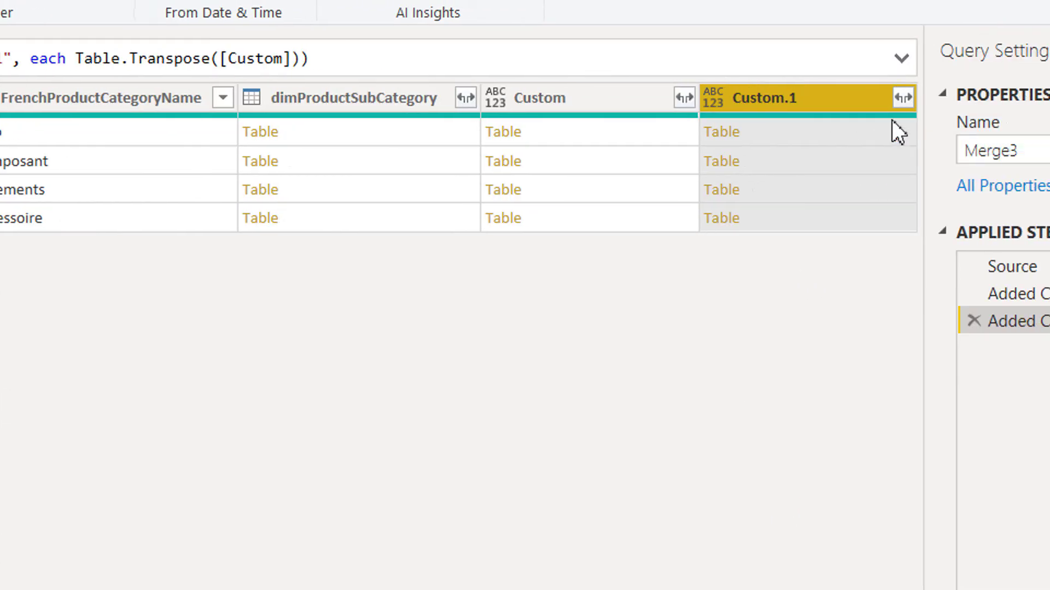
pyautogui.click(891, 98)
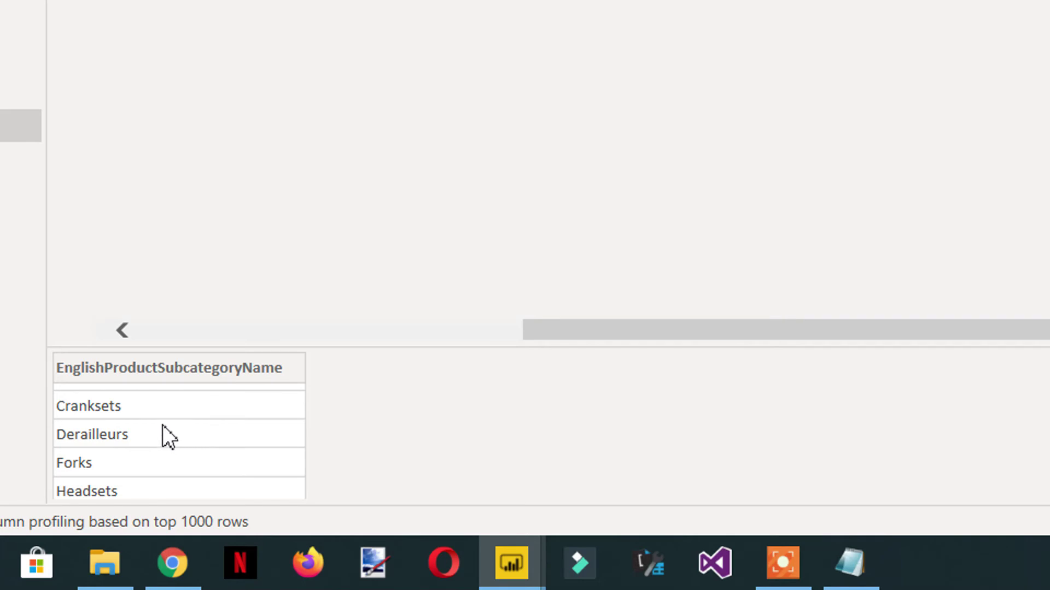
pyautogui.scroll(-3, 175, 420)
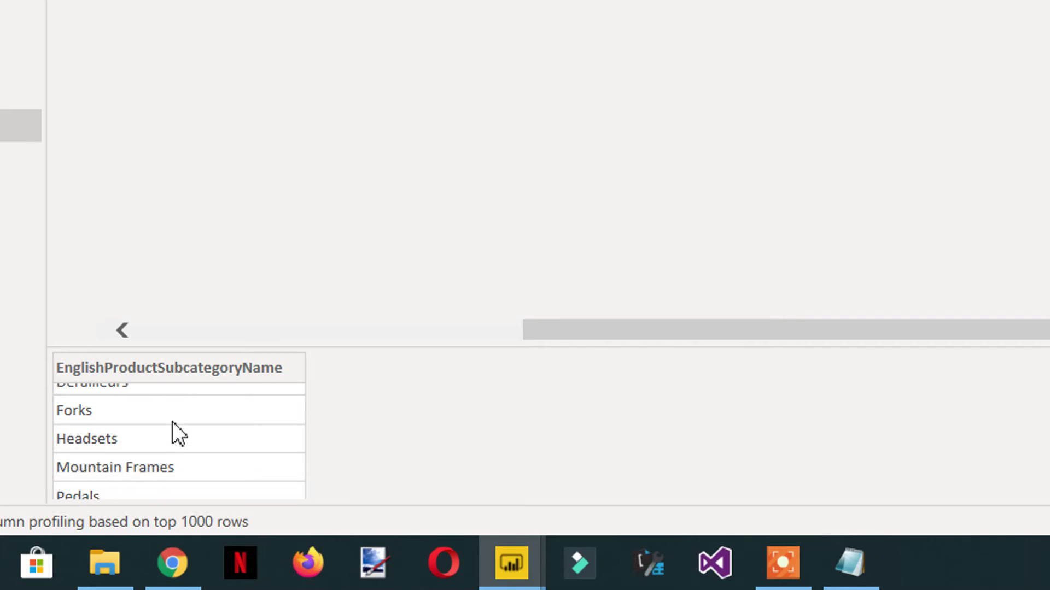
pyautogui.scroll(1, 172, 424)
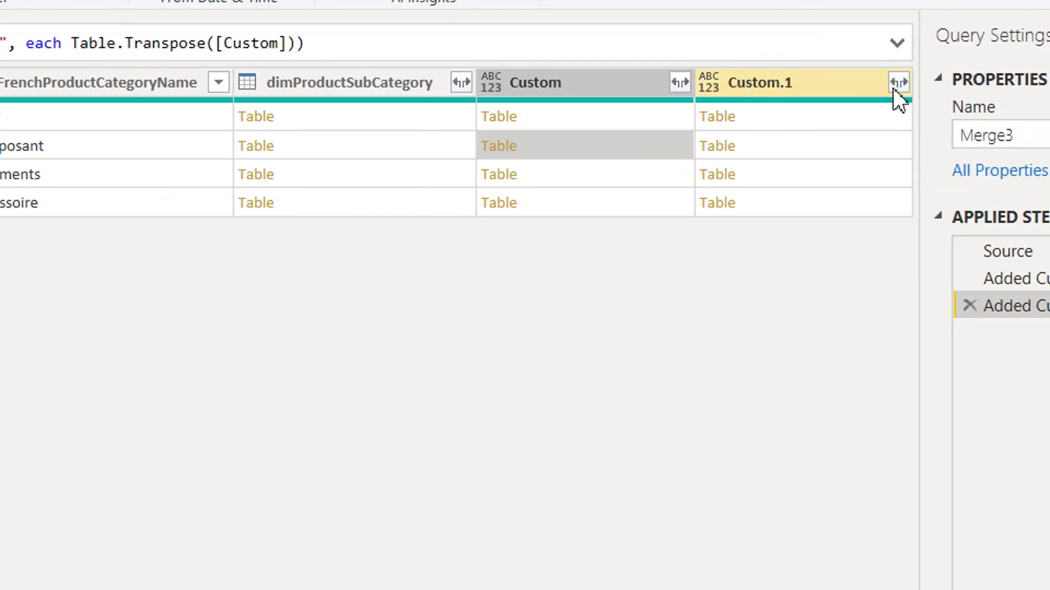
# - Expand all of Custom.1's columns, then select the Custom, dimProductSubCategory, French and Spanish columns
pyautogui.click(893, 88)
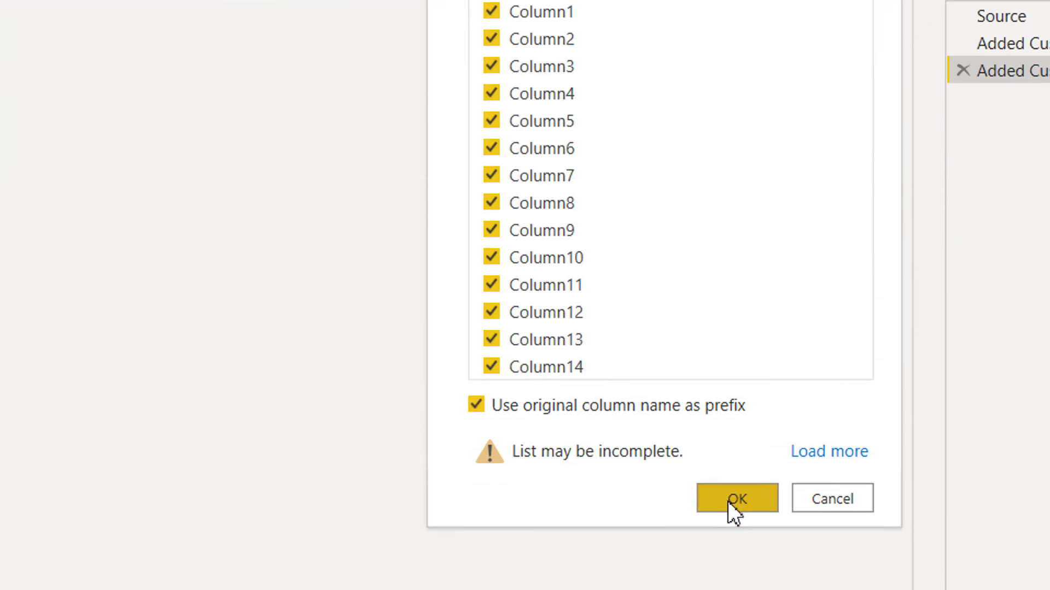
pyautogui.click(732, 498)
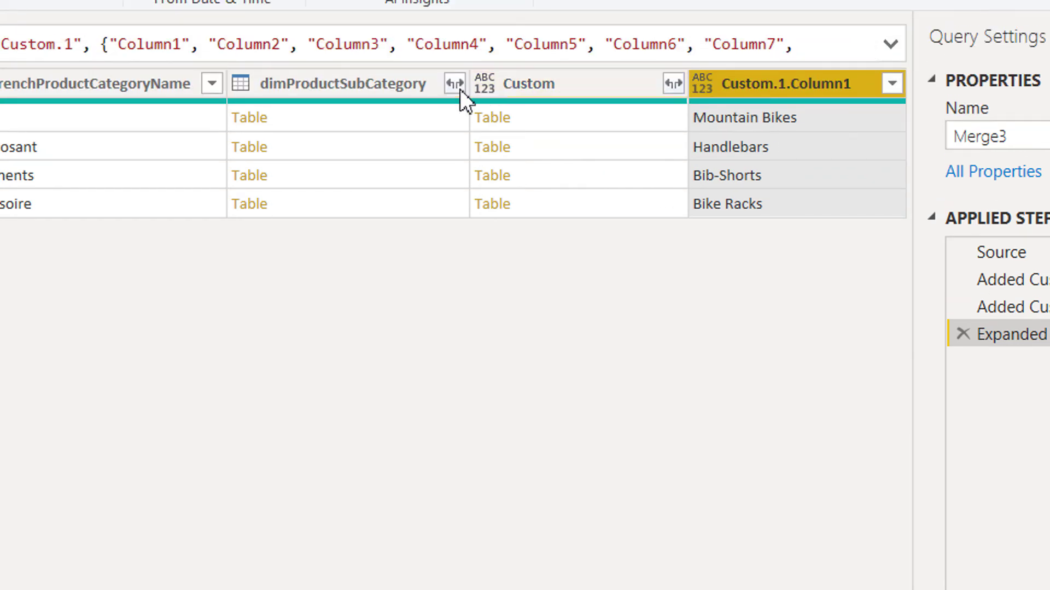
pyautogui.keyDown('ctrl'); pyautogui.click(537, 91); pyautogui.keyUp('ctrl')
pyautogui.keyDown('ctrl'); pyautogui.click(364, 91); pyautogui.keyUp('ctrl')
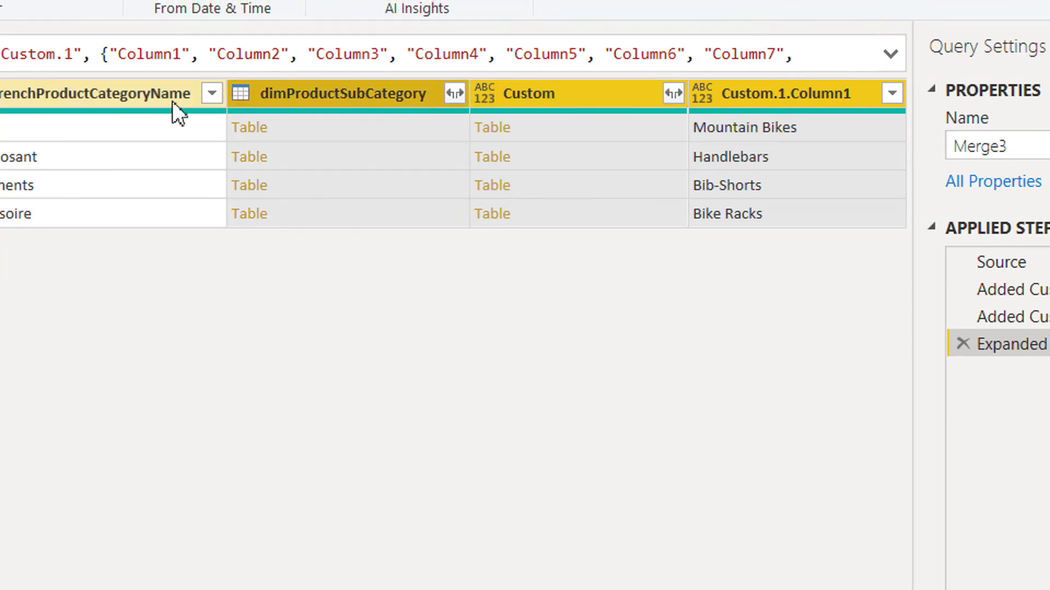
pyautogui.keyDown('ctrl'); pyautogui.click(68, 99); pyautogui.keyUp('ctrl')
pyautogui.keyDown('ctrl'); pyautogui.click(159, 103); pyautogui.keyUp('ctrl')
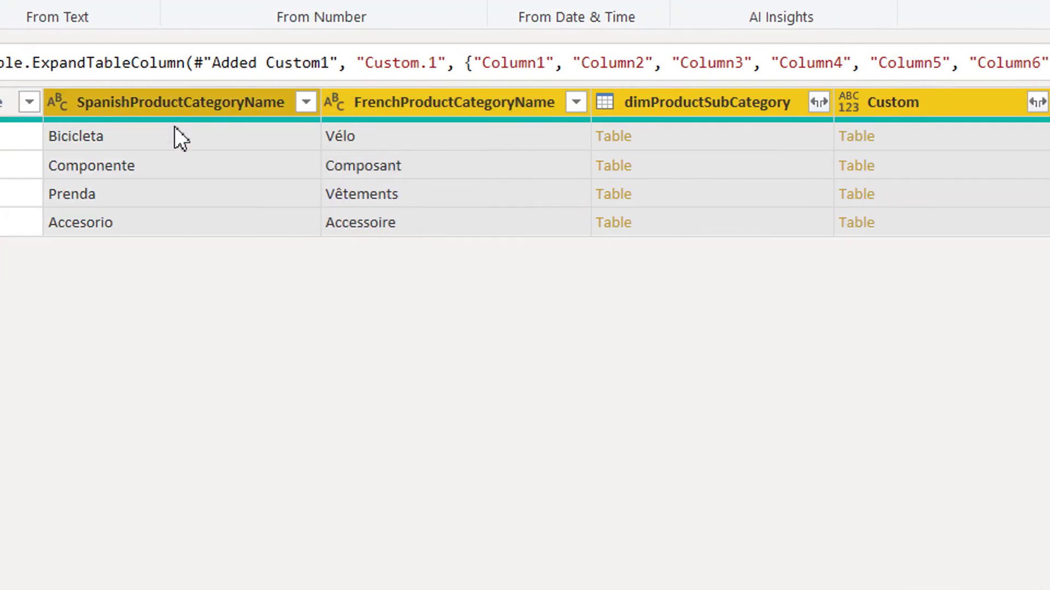
# - Remove the selected Spanish, French, dimProductSubCategory and Custom columns from Merge3
pyautogui.rightClick(175, 103)
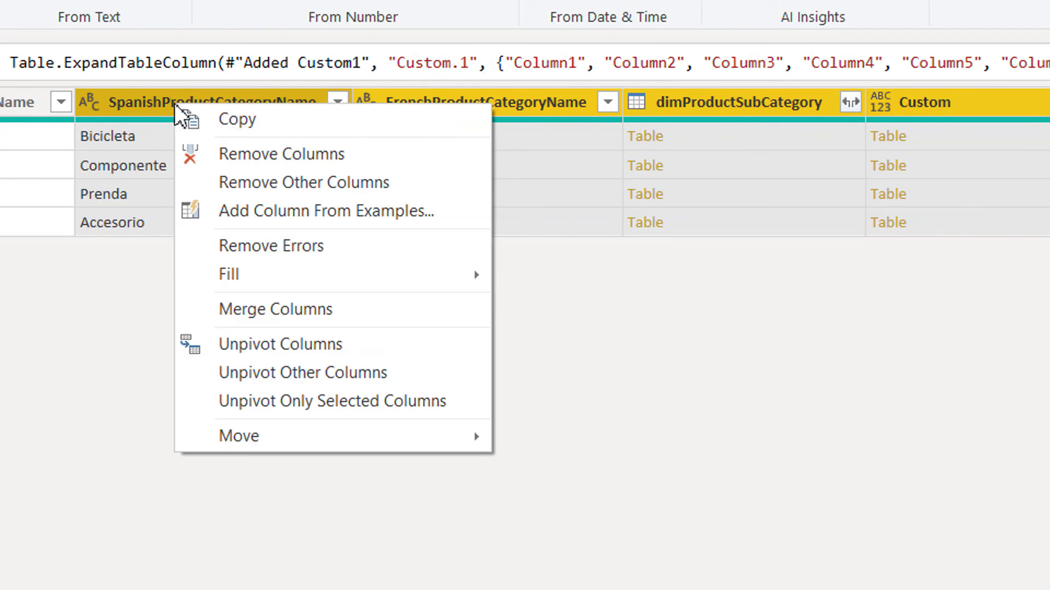
pyautogui.click(281, 153)
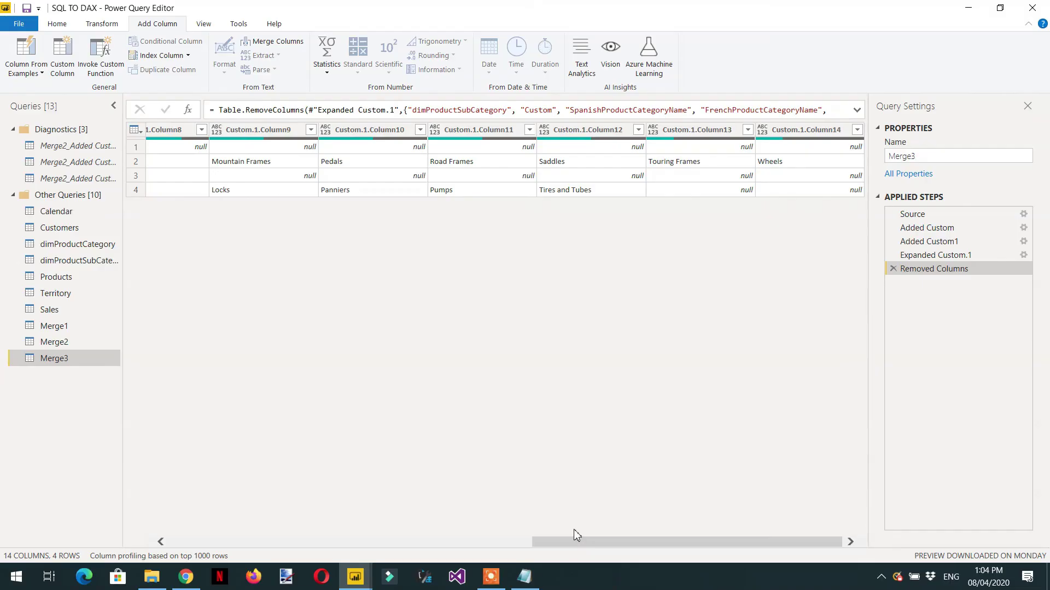
pyautogui.moveTo(574, 535); pyautogui.dragTo(52, 519)
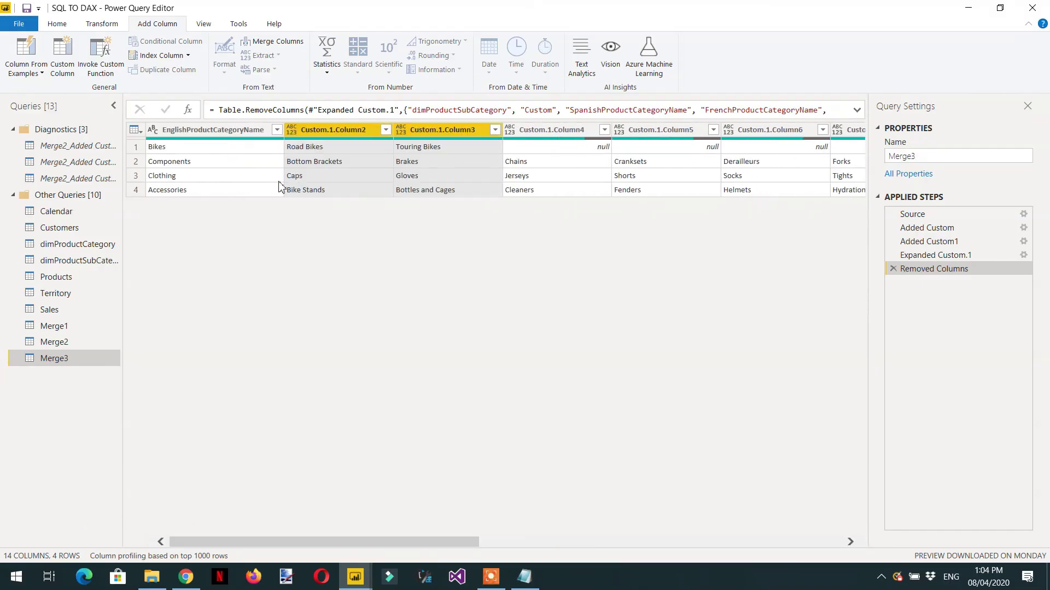